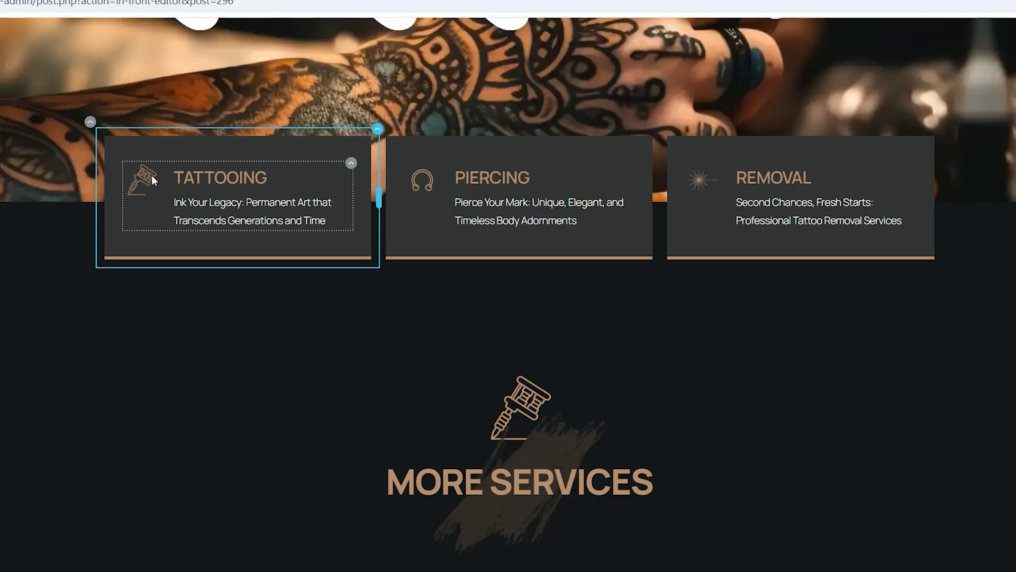
# - Add an Icon element in a new row above the MORE SERVICES heading and open its icon settings
pyautogui.scroll(-3, 146, 178)
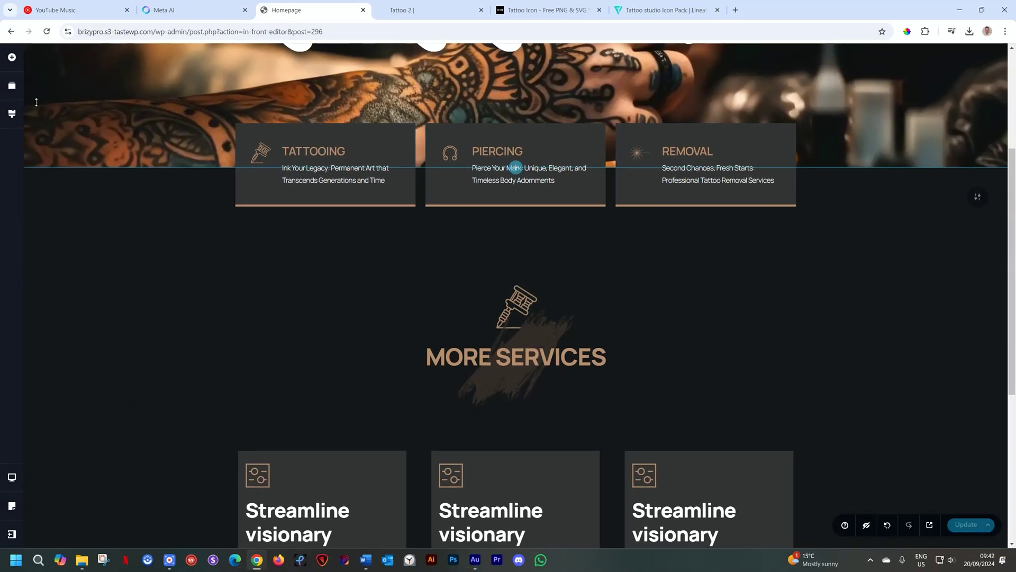
pyautogui.click(11, 58)
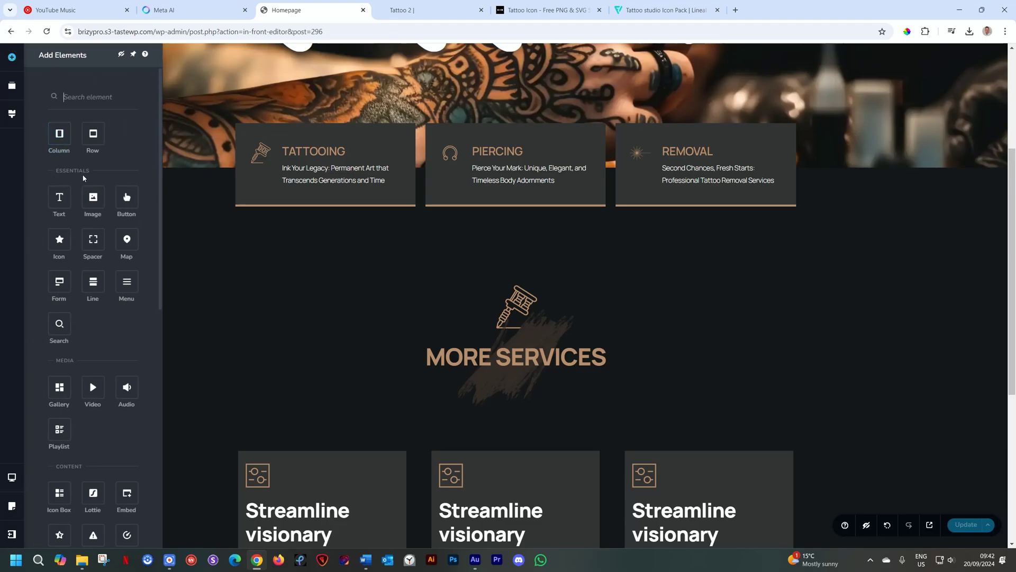
pyautogui.moveTo(60, 239); pyautogui.dragTo(501, 289)
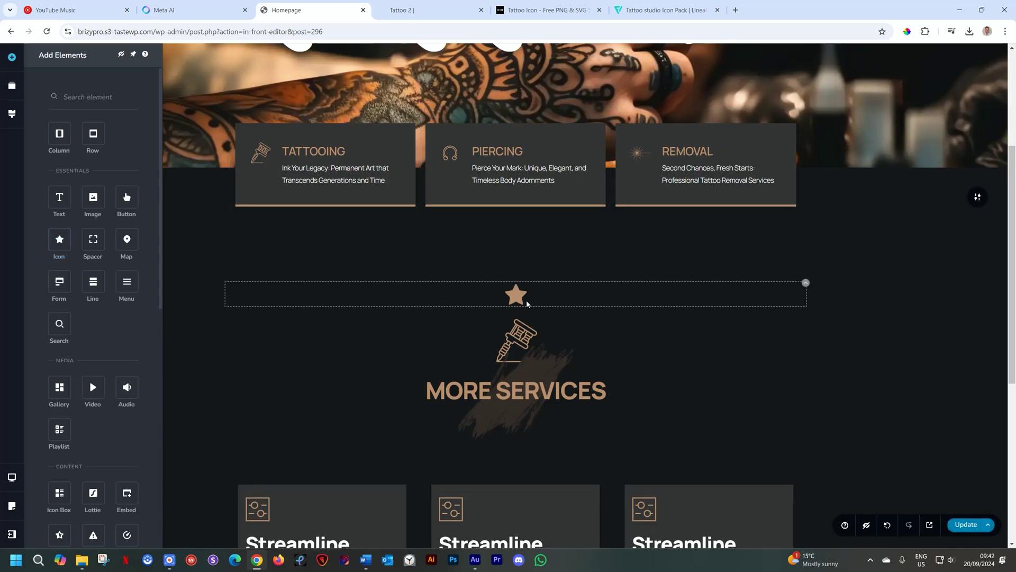
pyautogui.click(522, 298)
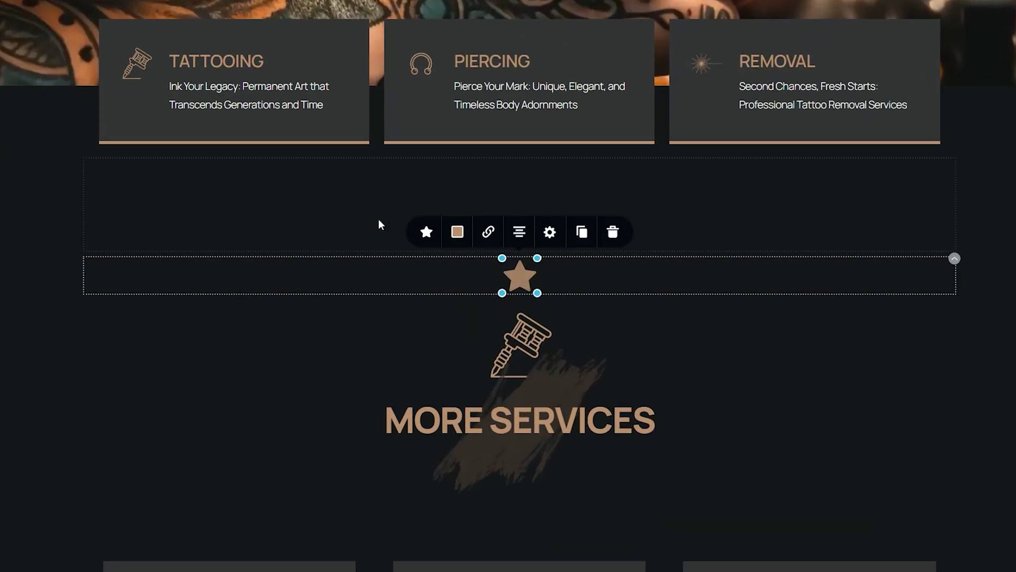
pyautogui.click(426, 231)
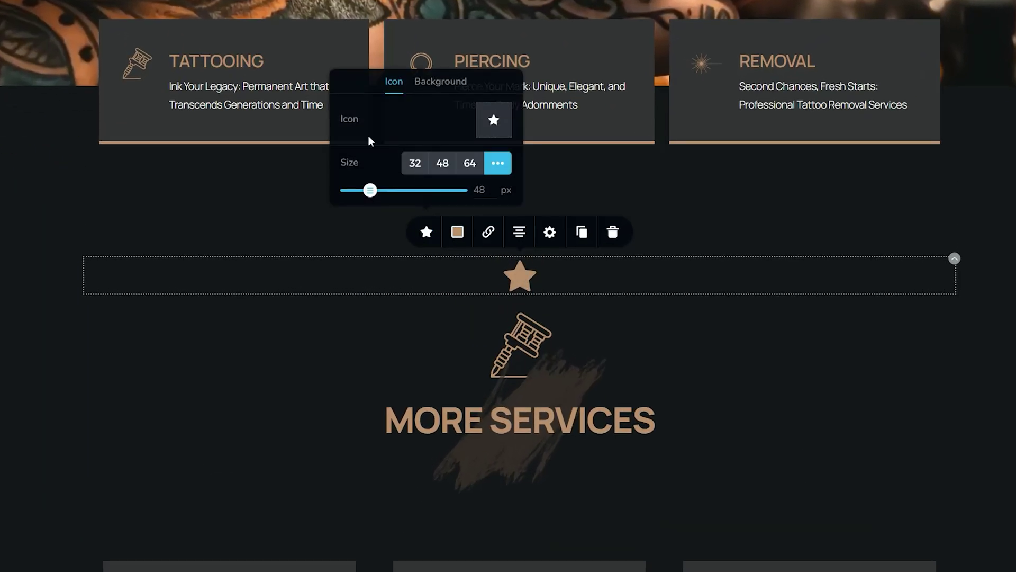
# - Open the icon library and browse the FA, Outline and Glyph icon sets
pyautogui.click(496, 129)
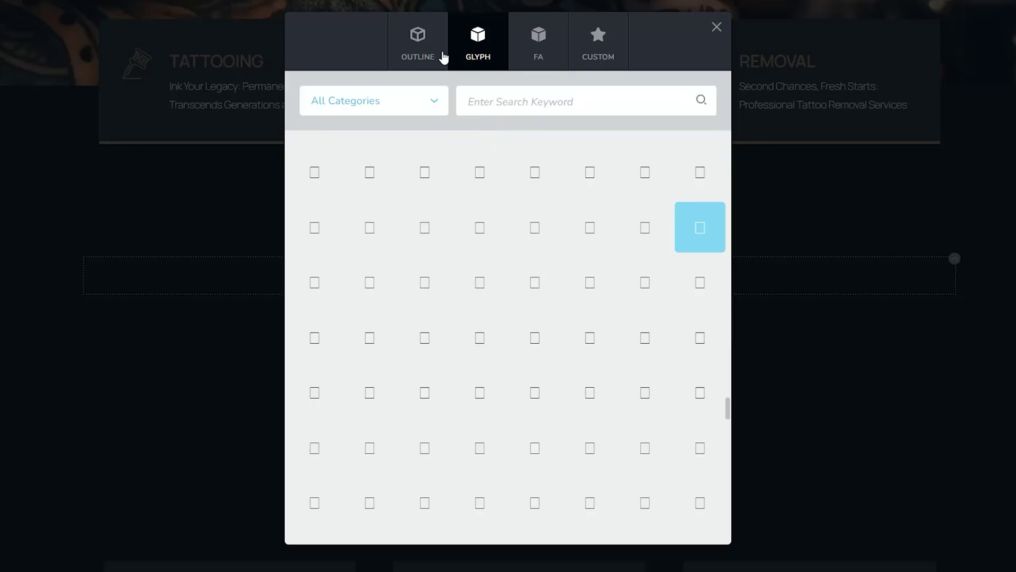
pyautogui.click(542, 47)
pyautogui.click(421, 49)
pyautogui.click(487, 48)
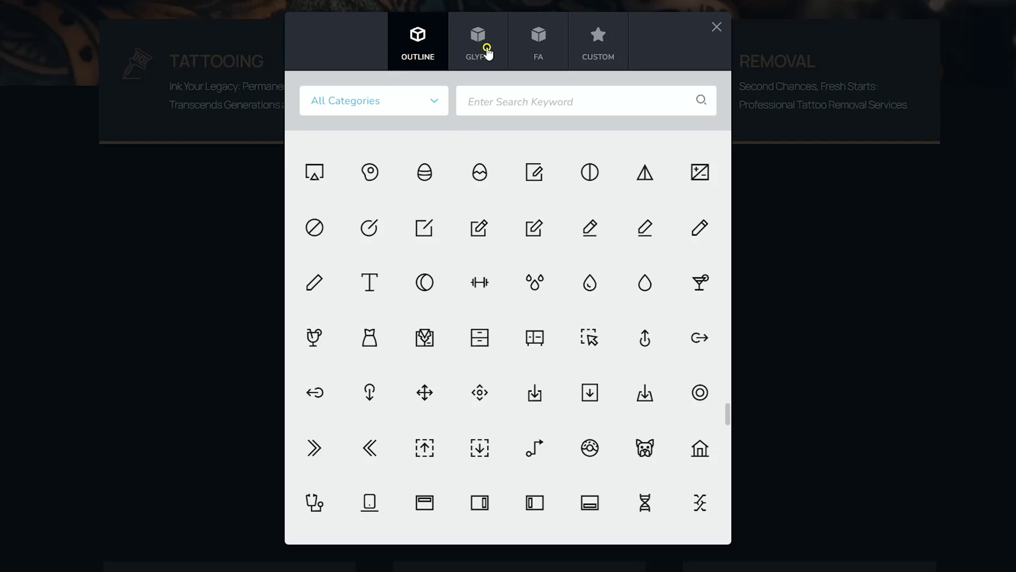
pyautogui.click(535, 50)
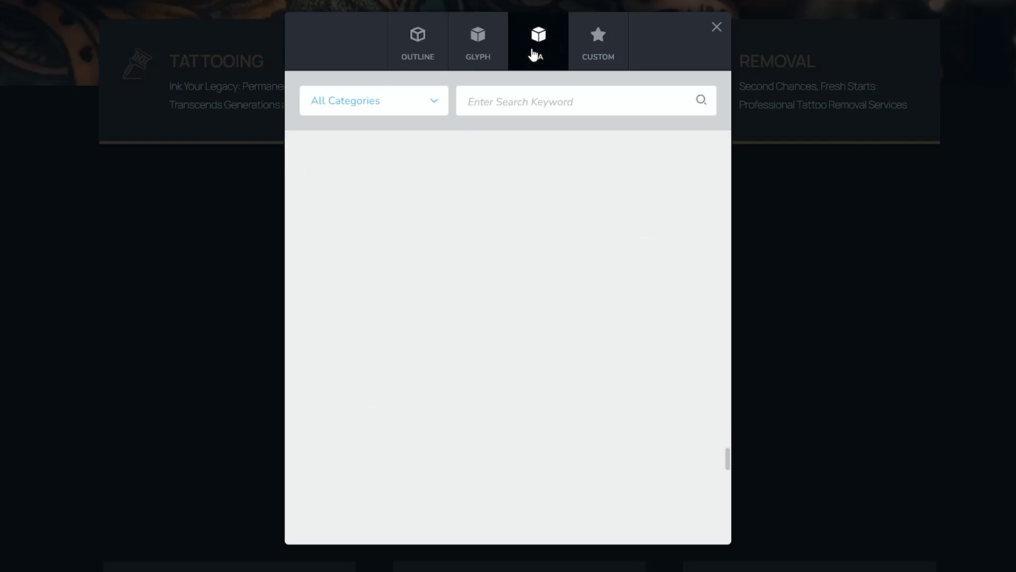
# - Show the Custom icons and begin uploading a new icon file
pyautogui.click(602, 45)
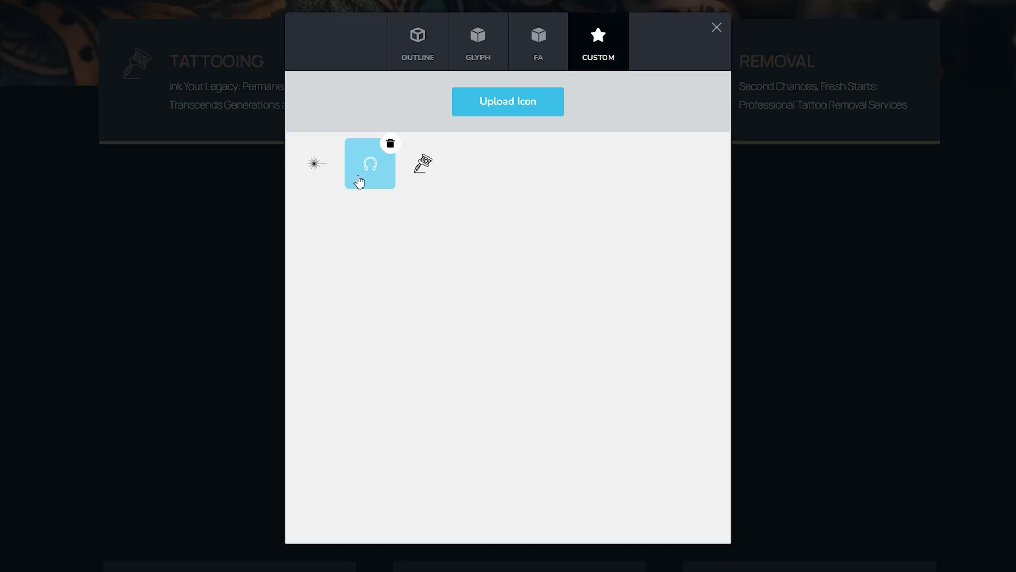
pyautogui.click(484, 201)
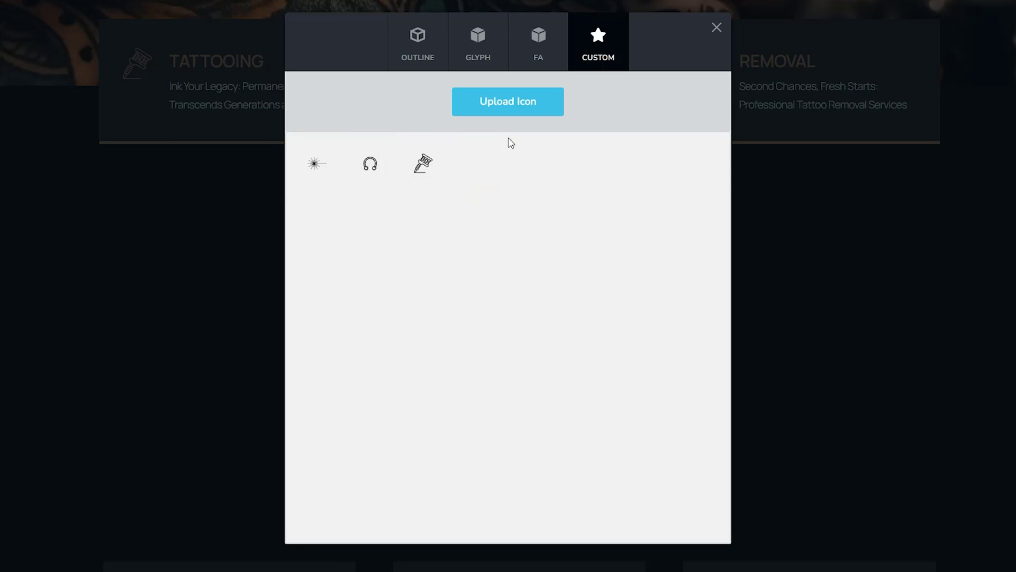
pyautogui.click(519, 109)
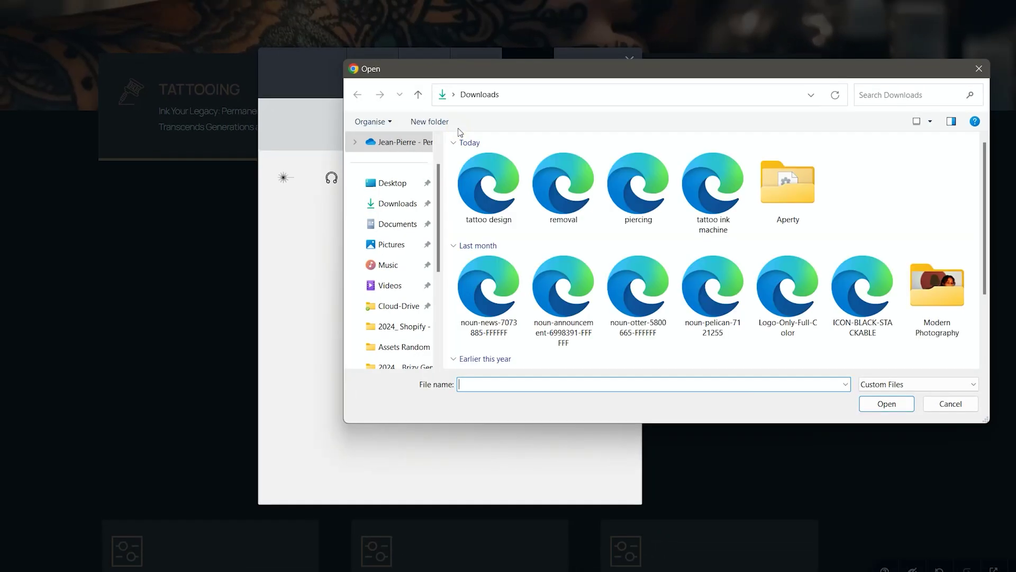
# - Upload the 'tattoo design' file from Downloads as a custom icon
pyautogui.click(488, 186)
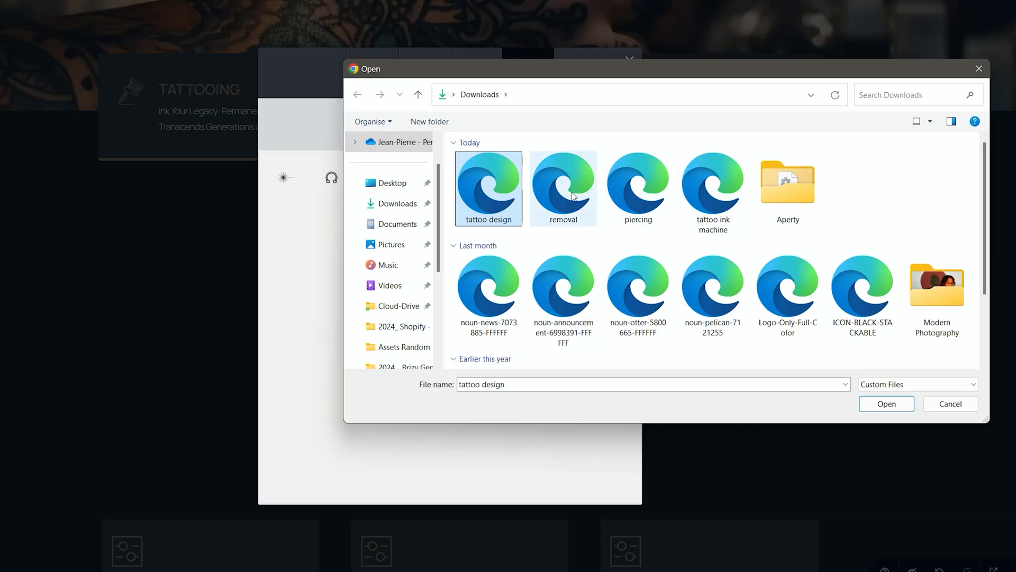
pyautogui.click(886, 405)
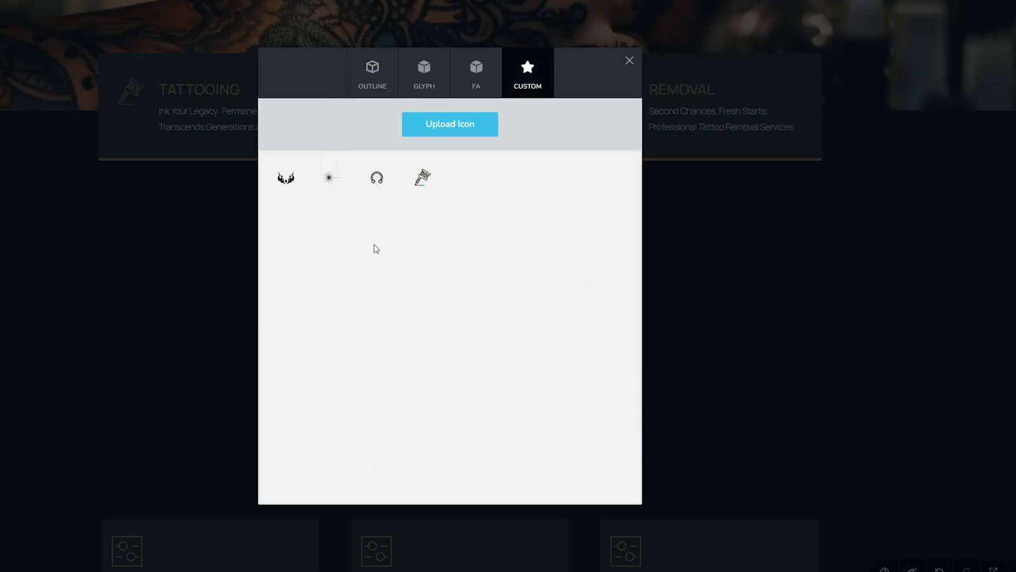
# - Replace the star with the bat-wing icon and enlarge it on the page
pyautogui.click(285, 180)
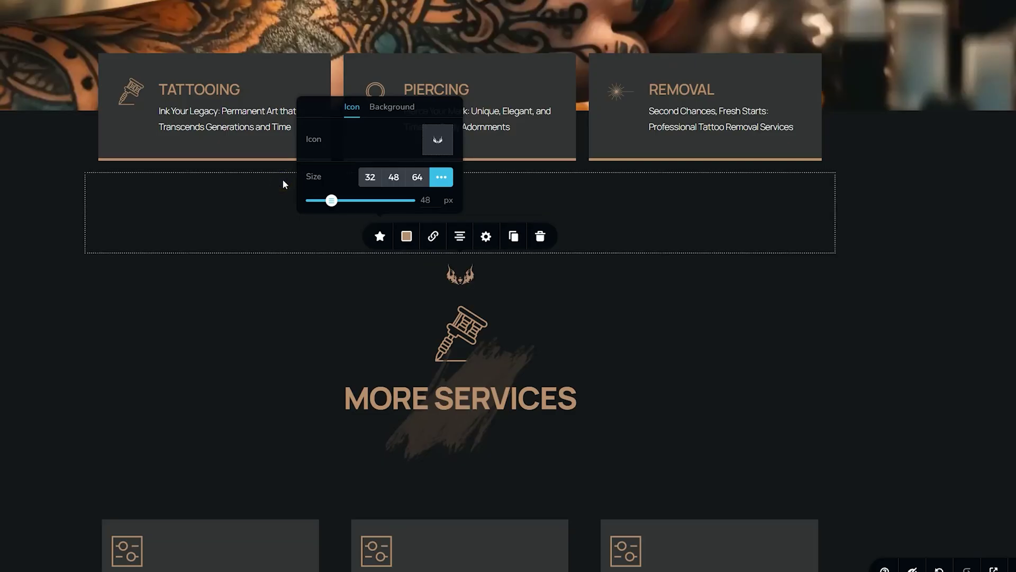
pyautogui.click(468, 271)
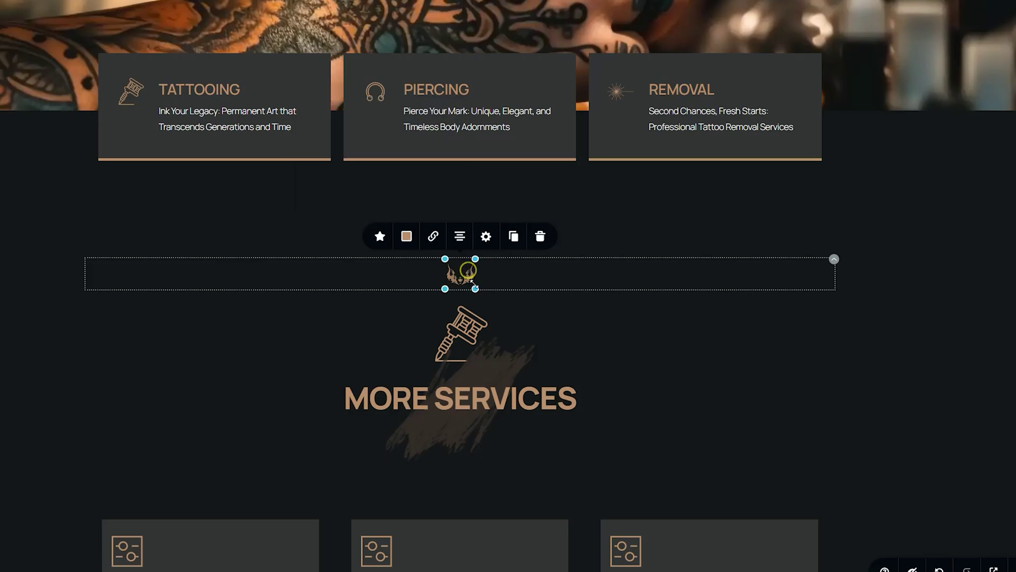
pyautogui.moveTo(475, 289); pyautogui.dragTo(526, 324)
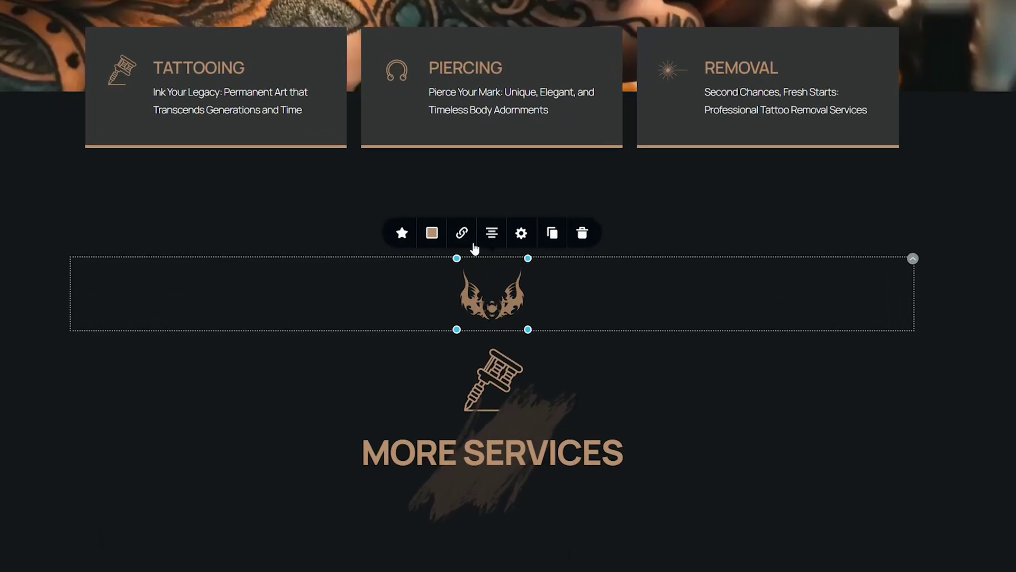
# - Try several colours on the bat icon, settling on tan #B78E6E
pyautogui.click(432, 233)
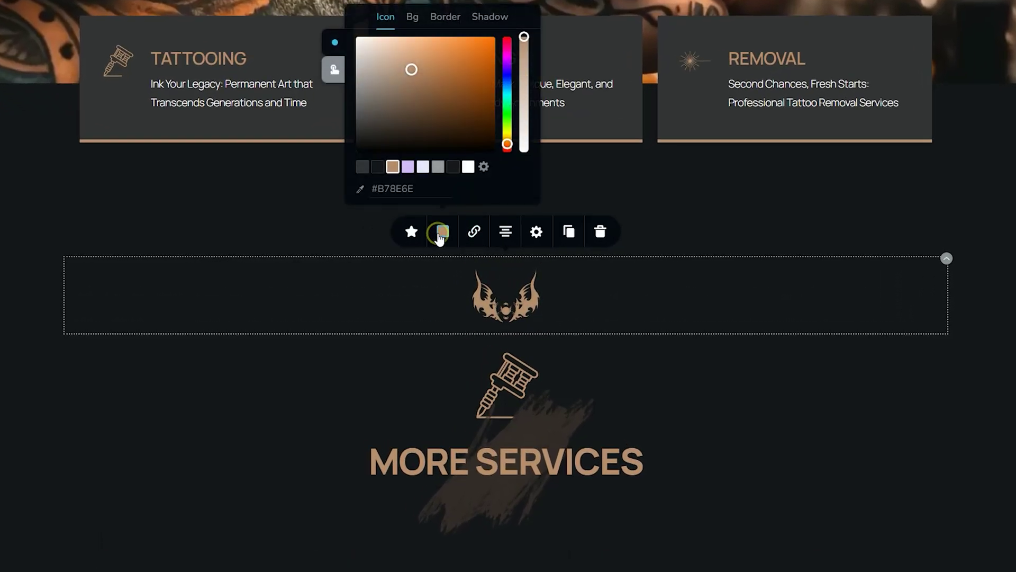
pyautogui.click(407, 167)
pyautogui.click(377, 167)
pyautogui.click(468, 167)
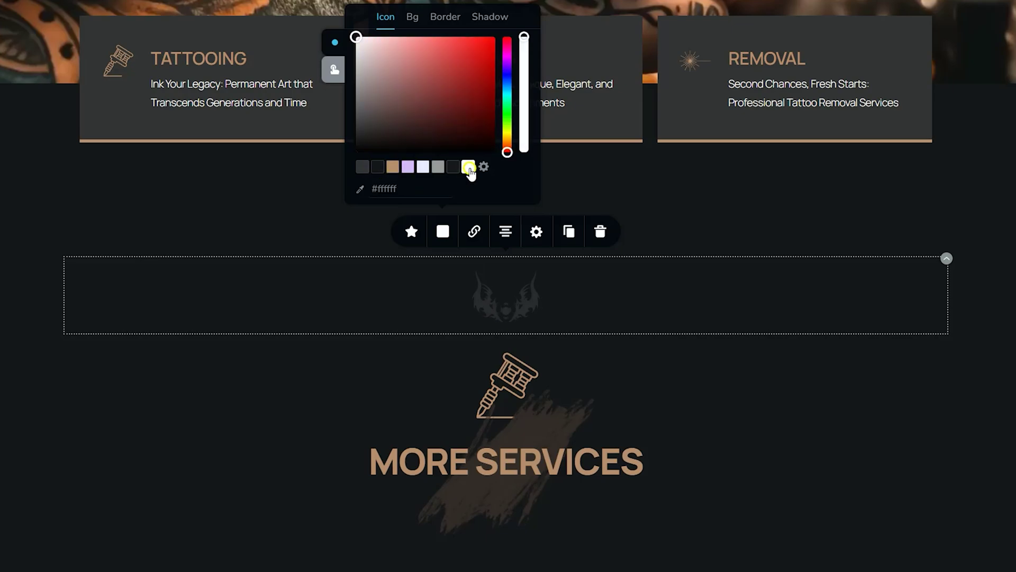
pyautogui.click(438, 167)
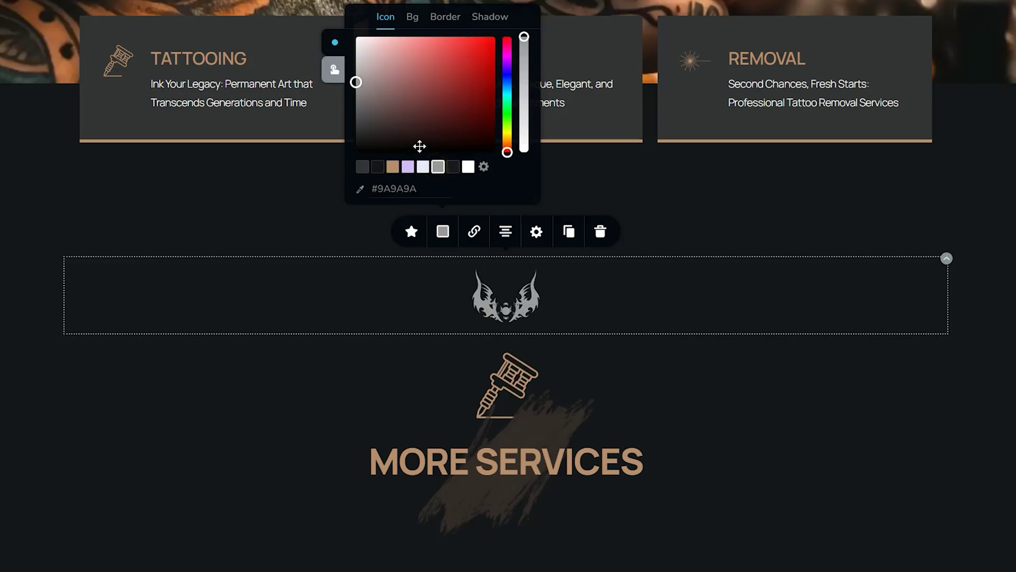
pyautogui.click(392, 166)
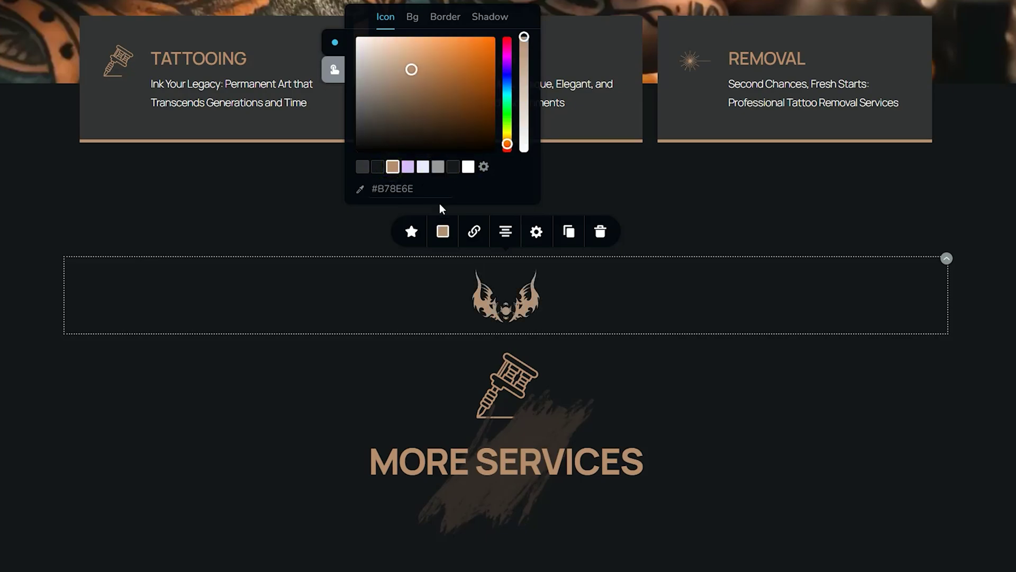
pyautogui.click(539, 238)
# - Set the bat icon's size to 145 px
pyautogui.click(413, 232)
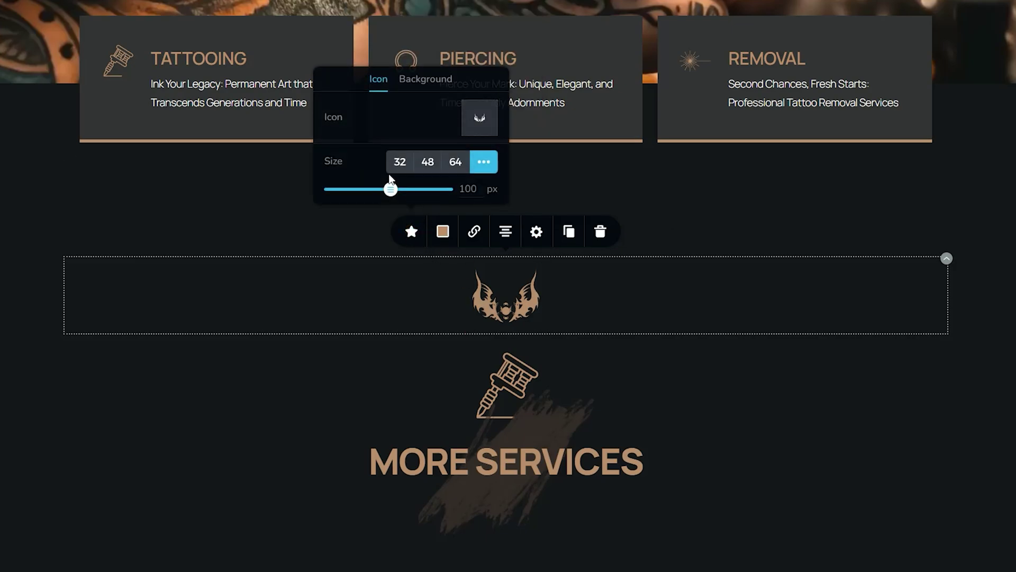
pyautogui.moveTo(391, 189); pyautogui.dragTo(422, 189)
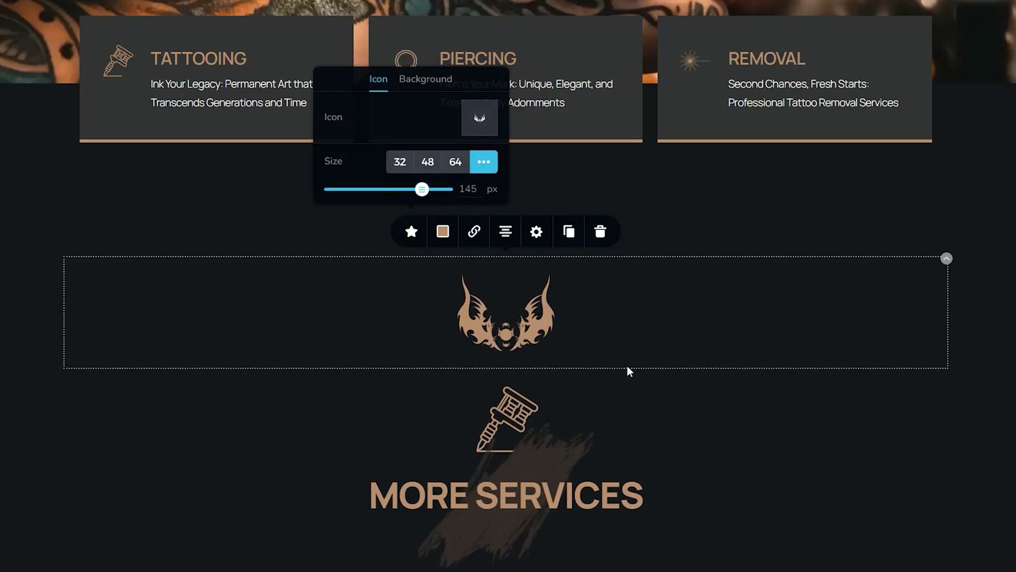
pyautogui.click(947, 385)
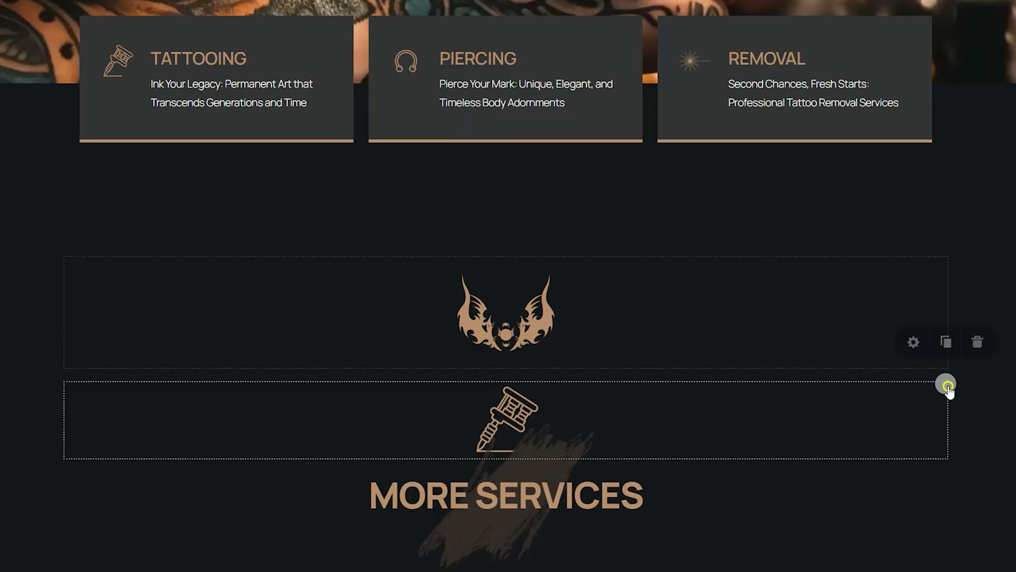
# - Delete the lower tattoo-machine icon block
pyautogui.click(979, 342)
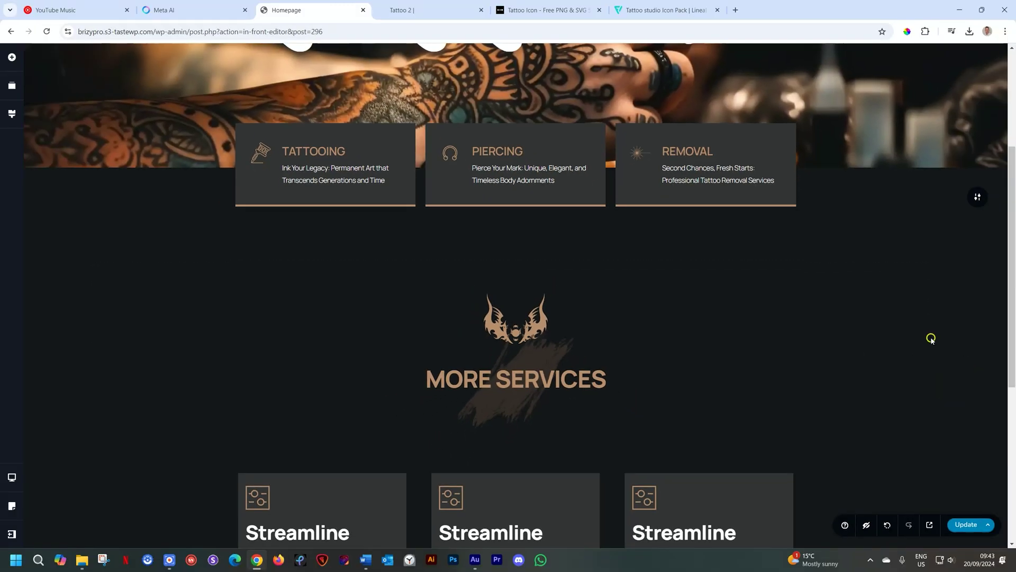
pyautogui.scroll(-2, 923, 340)
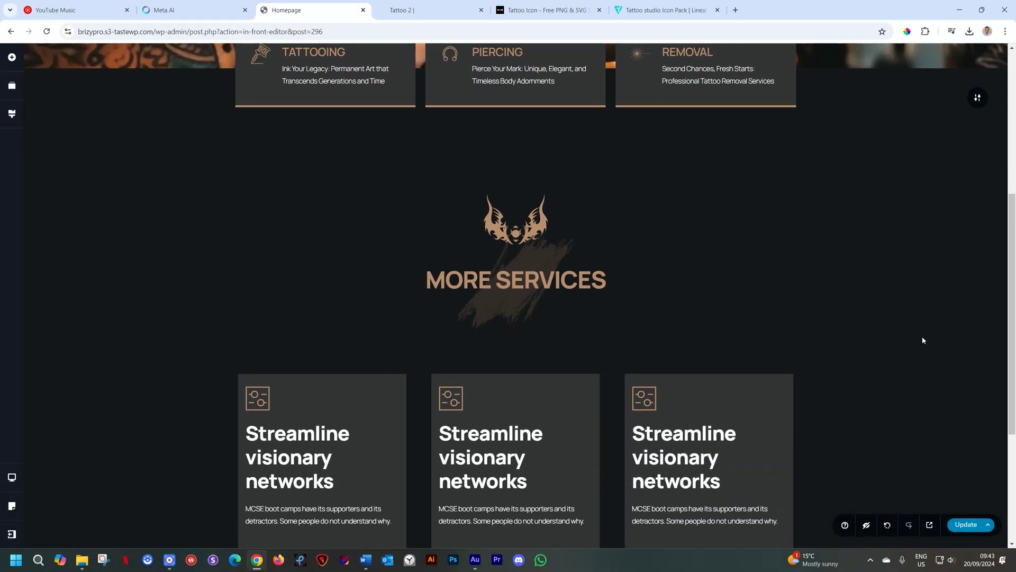
pyautogui.scroll(3, 923, 339)
pyautogui.scroll(-3, 922, 340)
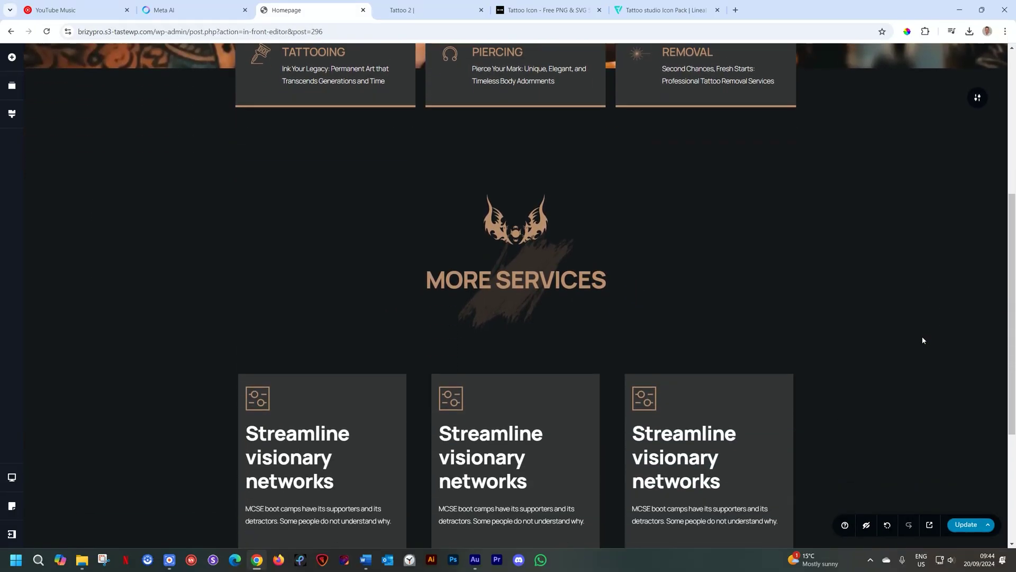
# - Give the bat icon block a 12 px top margin and -5 px bottom margin
pyautogui.click(730, 205)
pyautogui.click(805, 185)
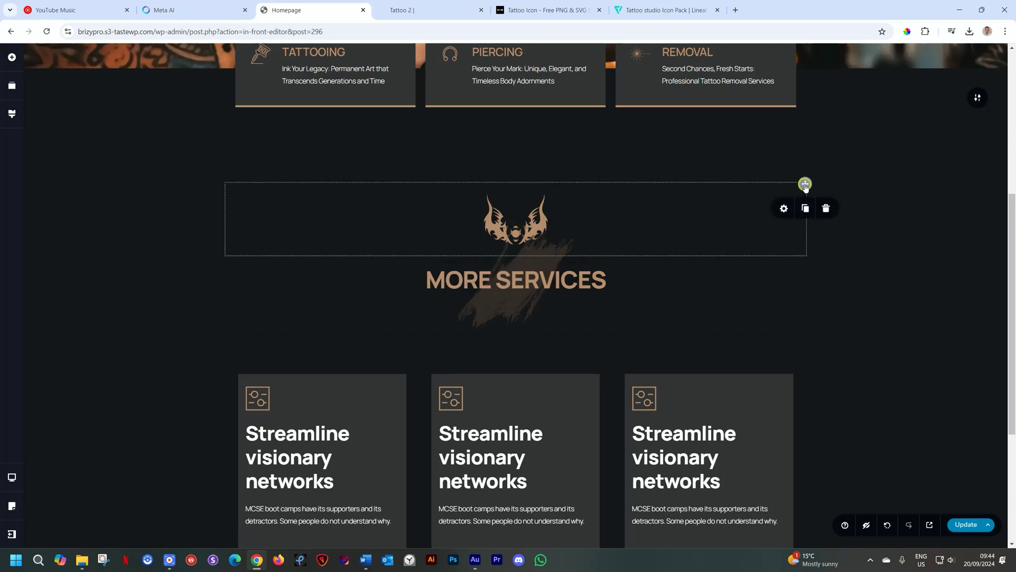
pyautogui.click(784, 208)
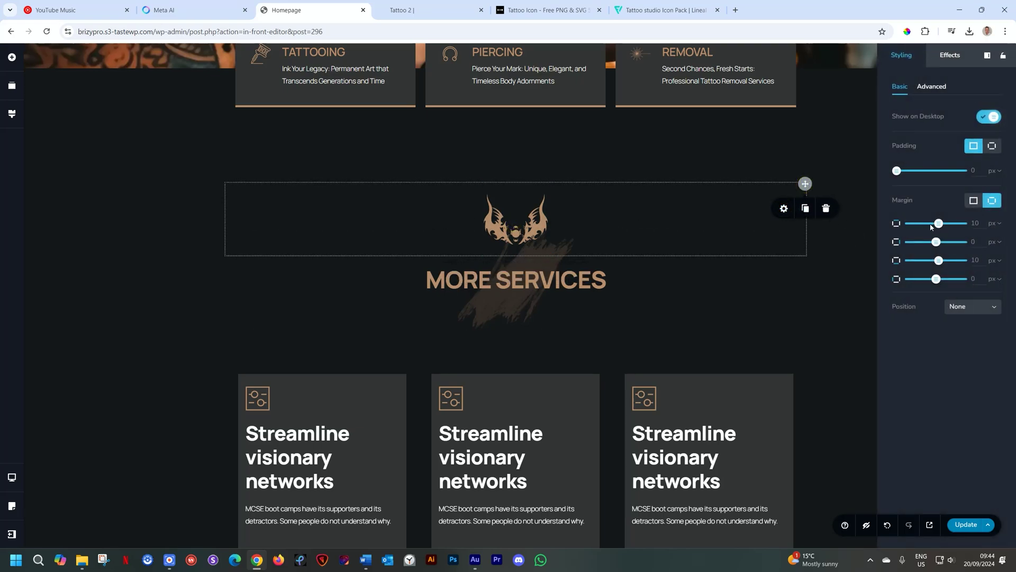
pyautogui.moveTo(931, 227); pyautogui.dragTo(939, 223)
pyautogui.moveTo(938, 260); pyautogui.dragTo(934, 261)
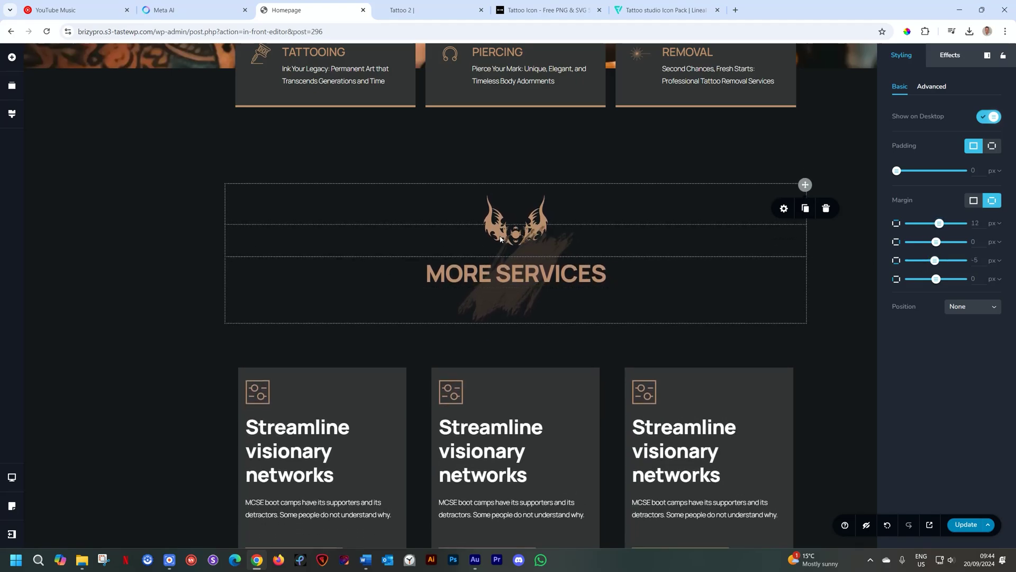
pyautogui.click(843, 273)
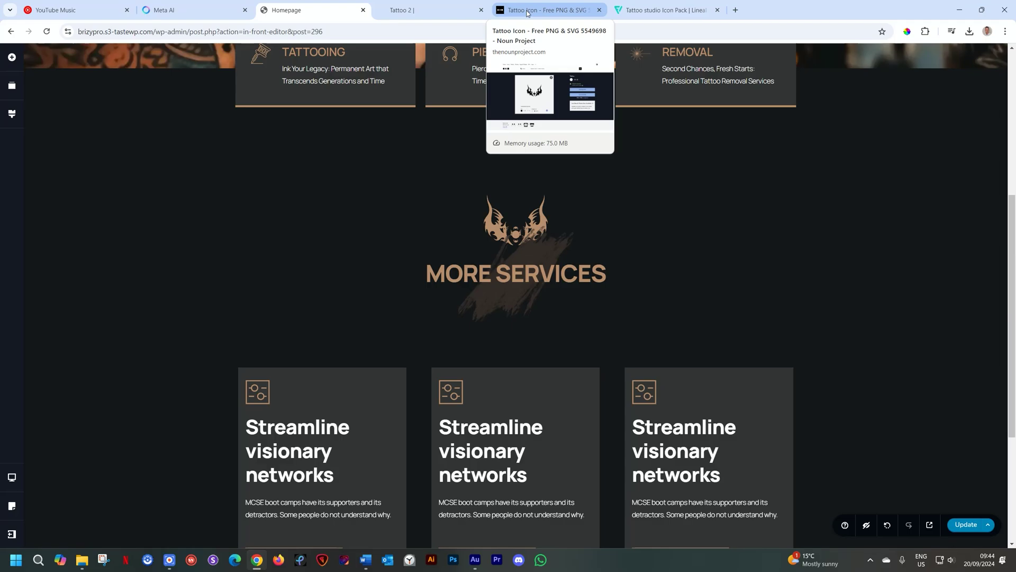
# - Switch to The Noun Project's Tattoo icon page with the bat-wing design
pyautogui.click(527, 13)
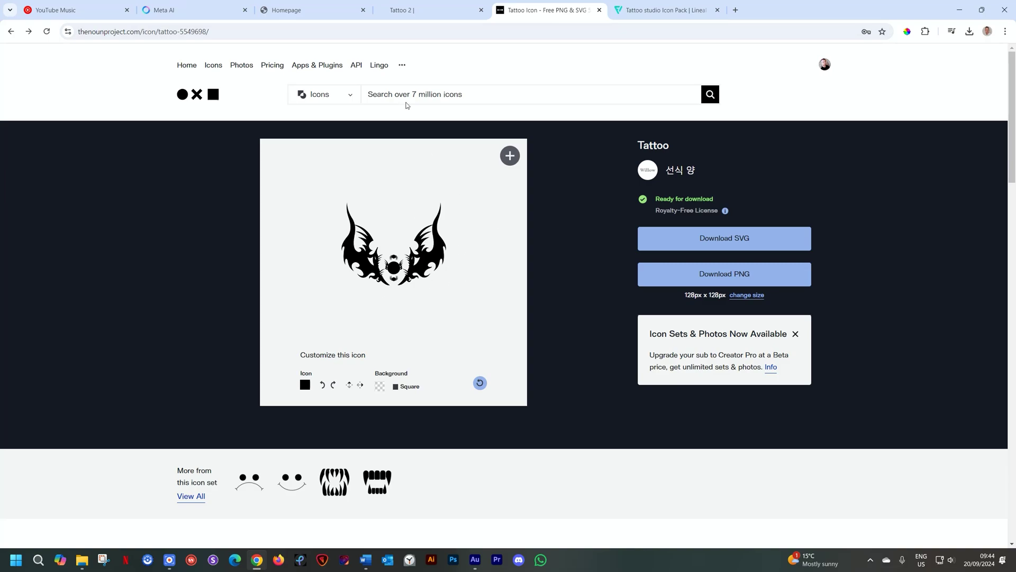
# - Search The Noun Project for 'tattoo' and scroll through the 2,200 results
pyautogui.click(481, 97)
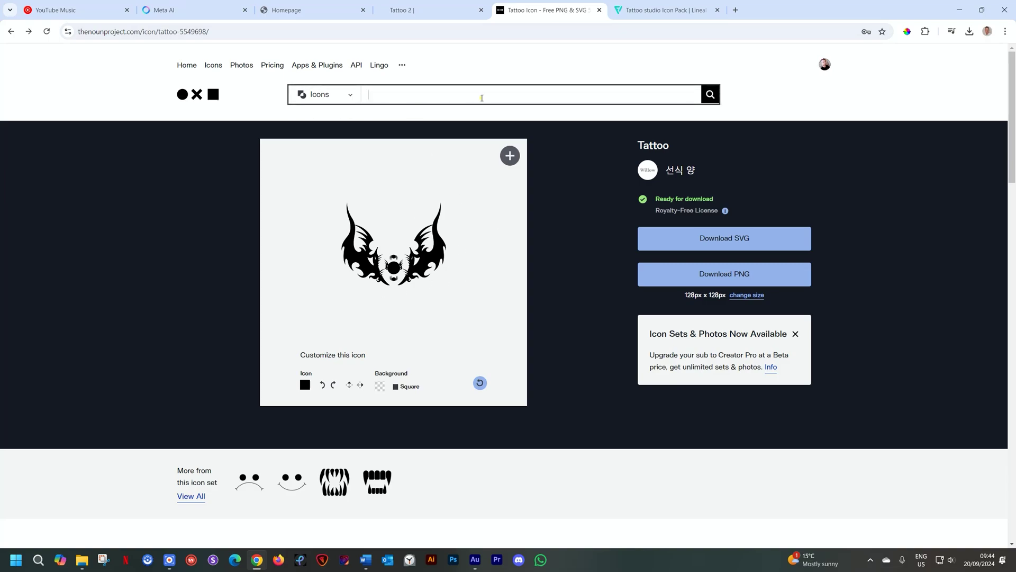
pyautogui.write('tatto')
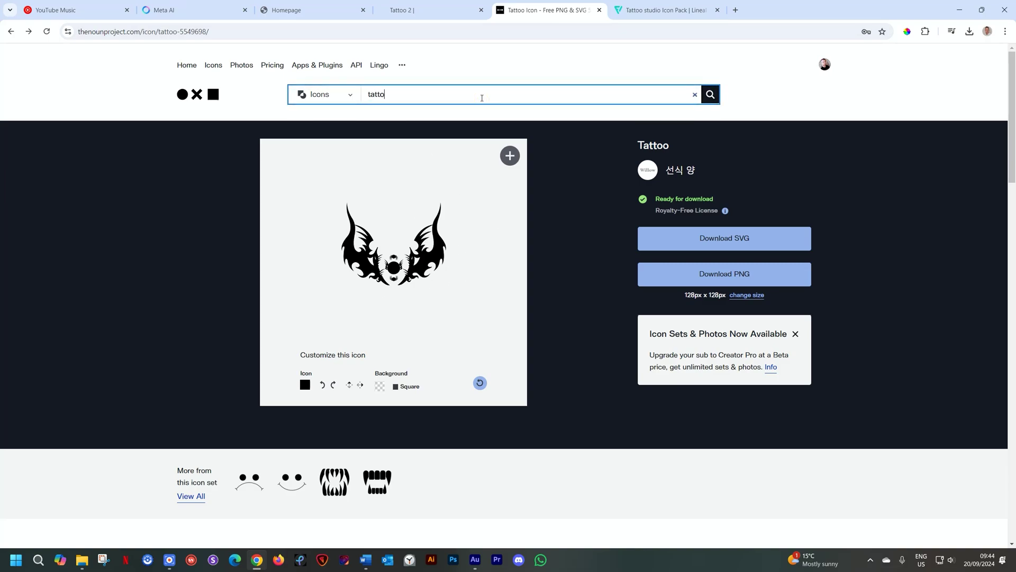
pyautogui.write('o')
pyautogui.press('Return')
pyautogui.scroll(-7, 524, 254)
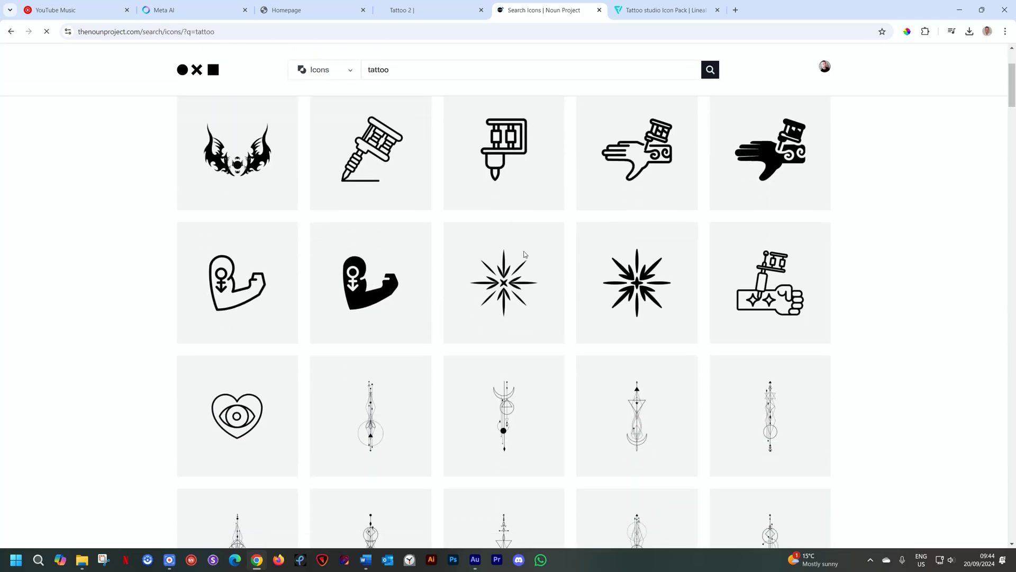
pyautogui.scroll(-15, 523, 254)
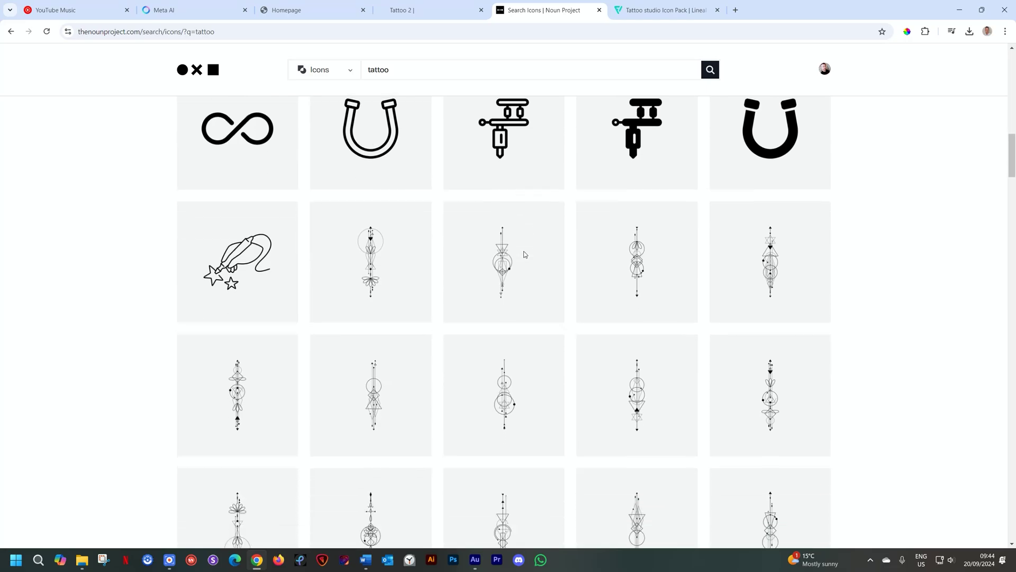
pyautogui.scroll(-15, 524, 254)
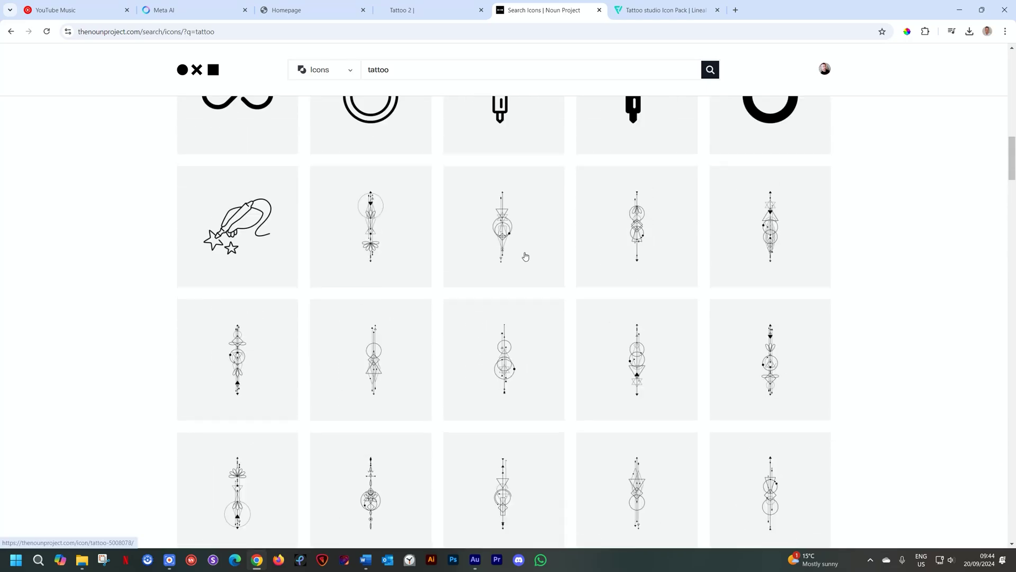
pyautogui.scroll(5, 525, 256)
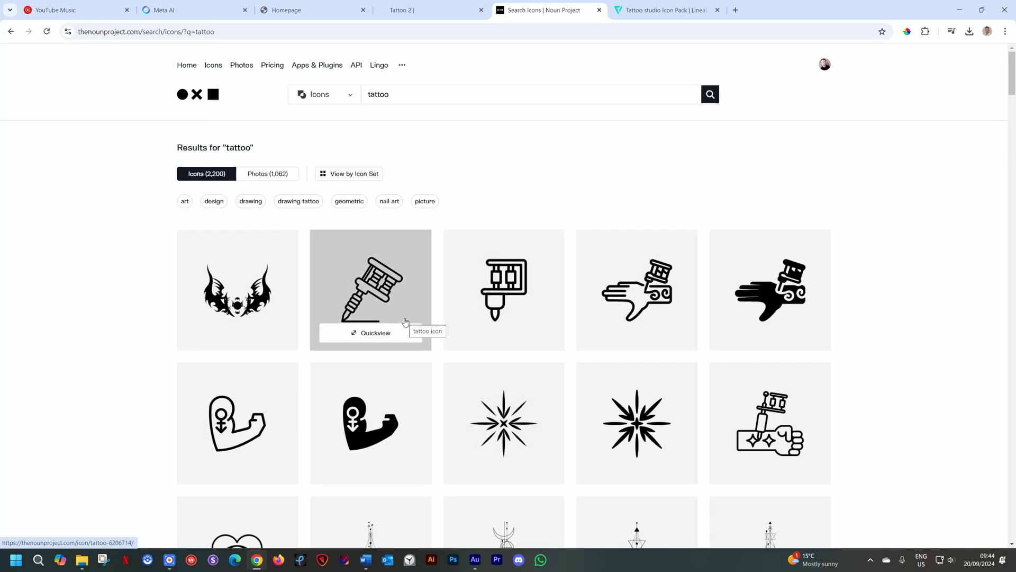
pyautogui.click(636, 15)
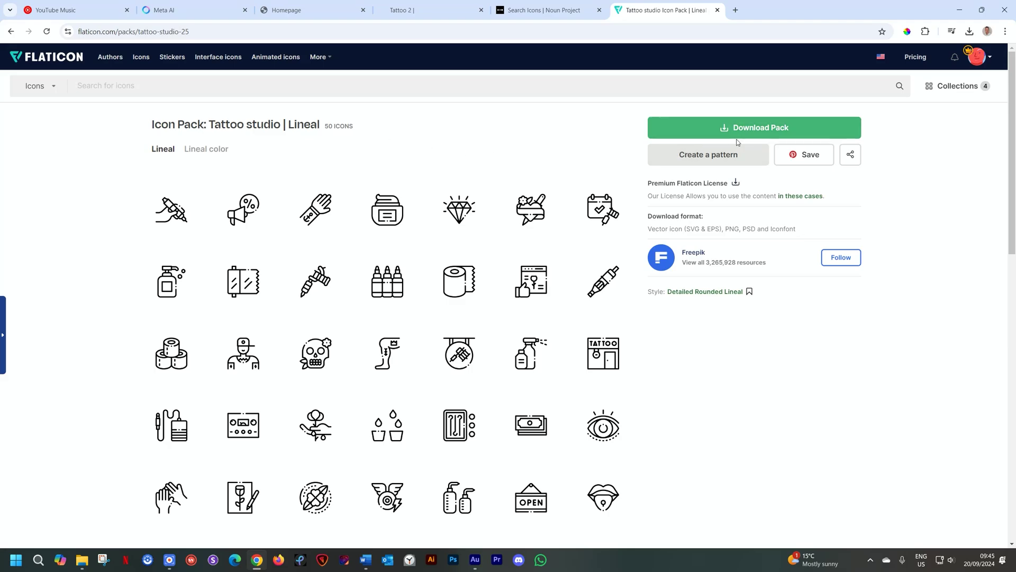
# - Download Flaticon's Tattoo studio pack as 2635727-tattoo-studio.zip and check the downloads list
pyautogui.scroll(-4, 625, 137)
pyautogui.scroll(4, 624, 418)
pyautogui.click(798, 131)
pyautogui.click(970, 31)
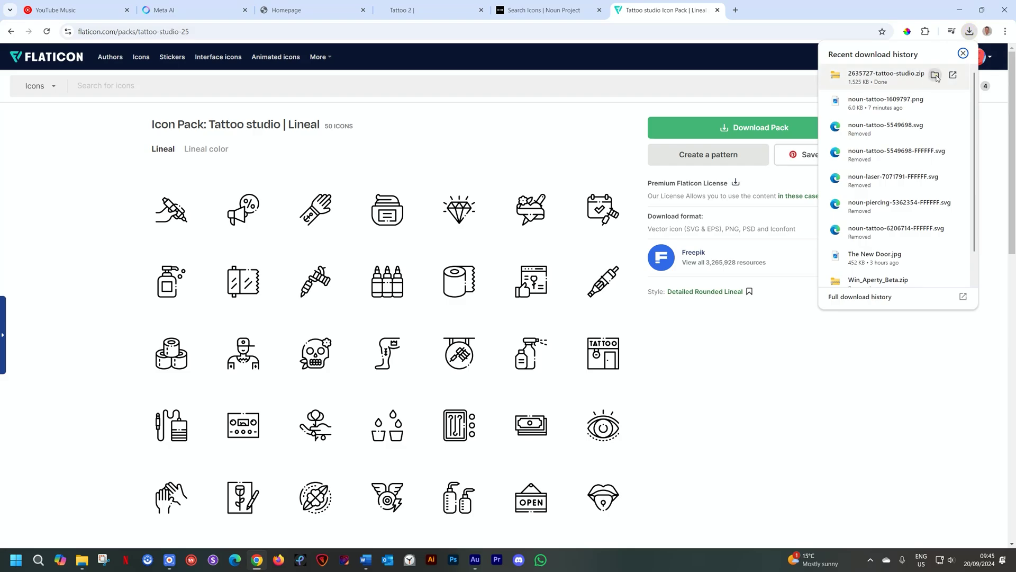
# - Open 2635727-tattoo-studio.zip and copy its svg folder into Downloads
pyautogui.click(934, 76)
pyautogui.doubleClick(176, 190)
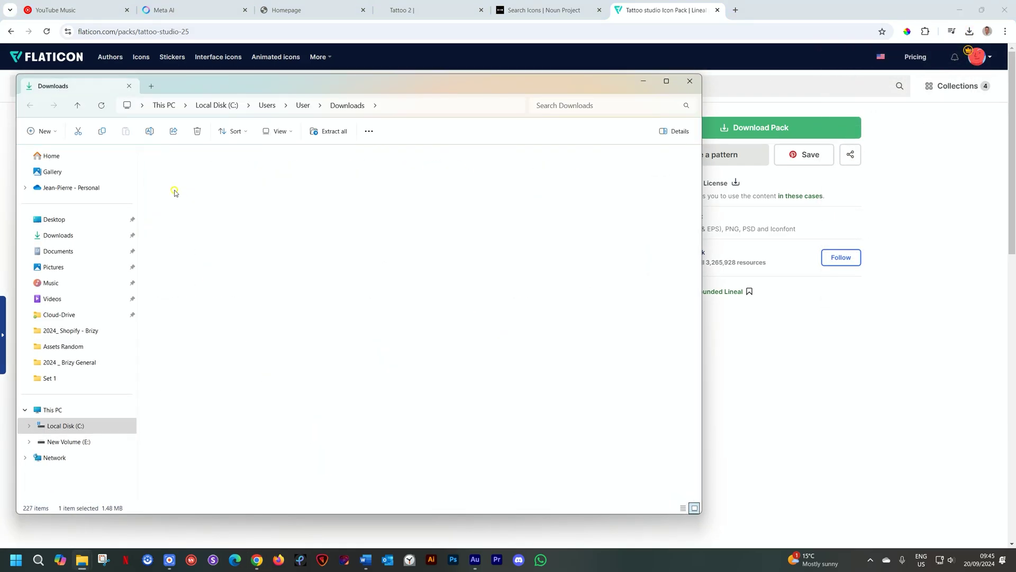
pyautogui.doubleClick(182, 168)
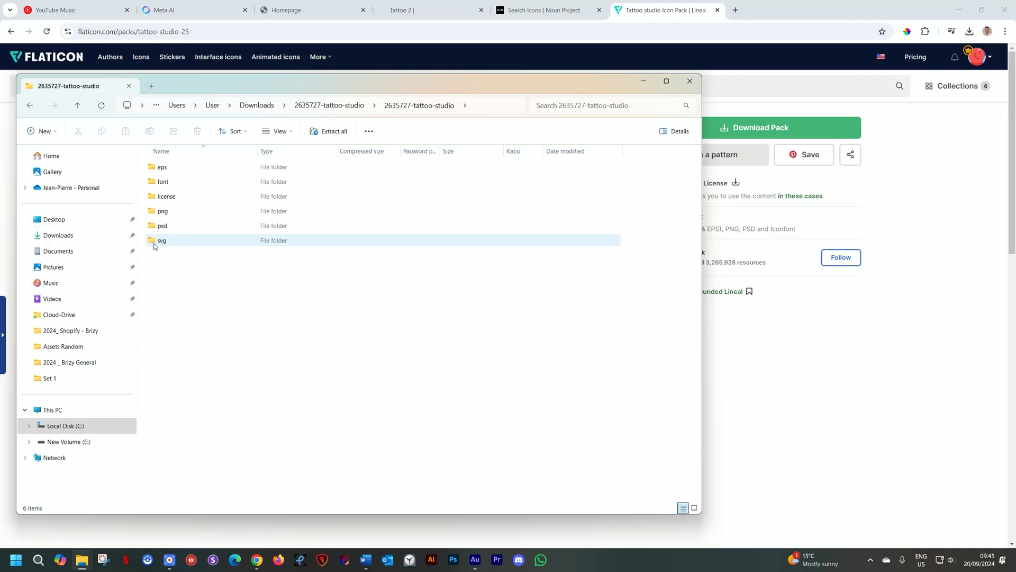
pyautogui.moveTo(153, 244); pyautogui.dragTo(58, 241)
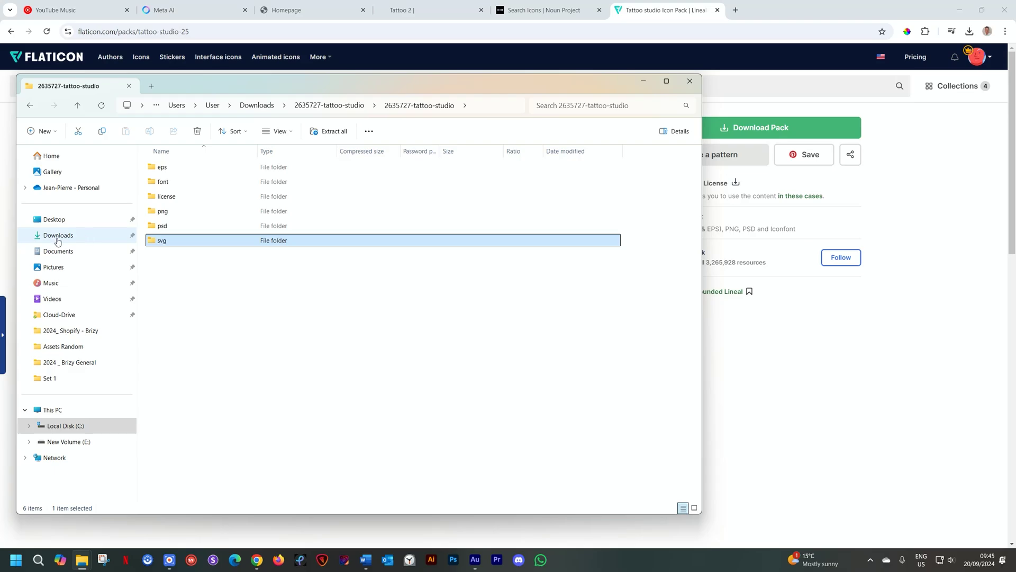
# - Open Downloads\svg and view its 50 icons as Large icons, then in Details
pyautogui.click(60, 236)
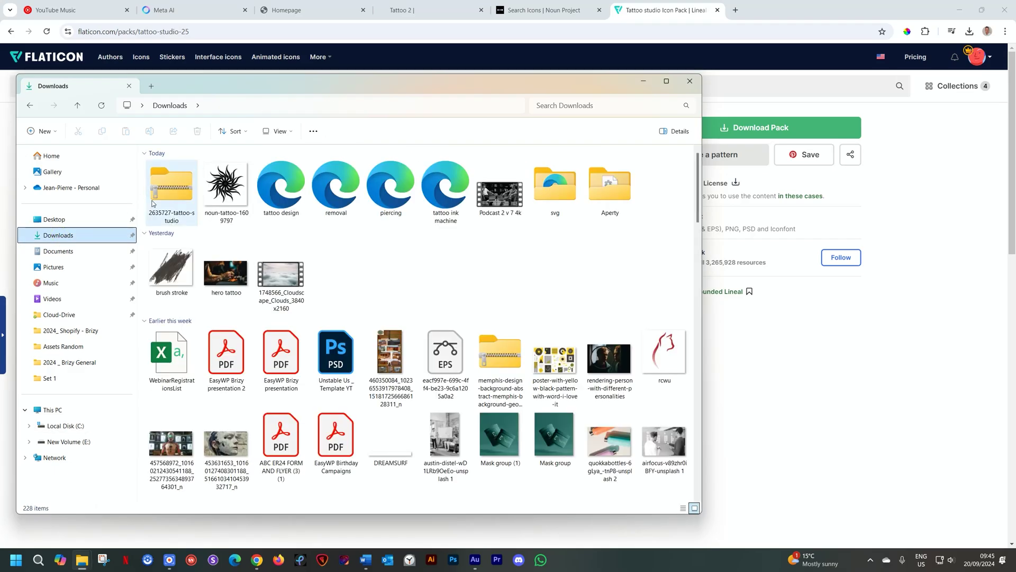
pyautogui.click(553, 189)
pyautogui.doubleClick(553, 190)
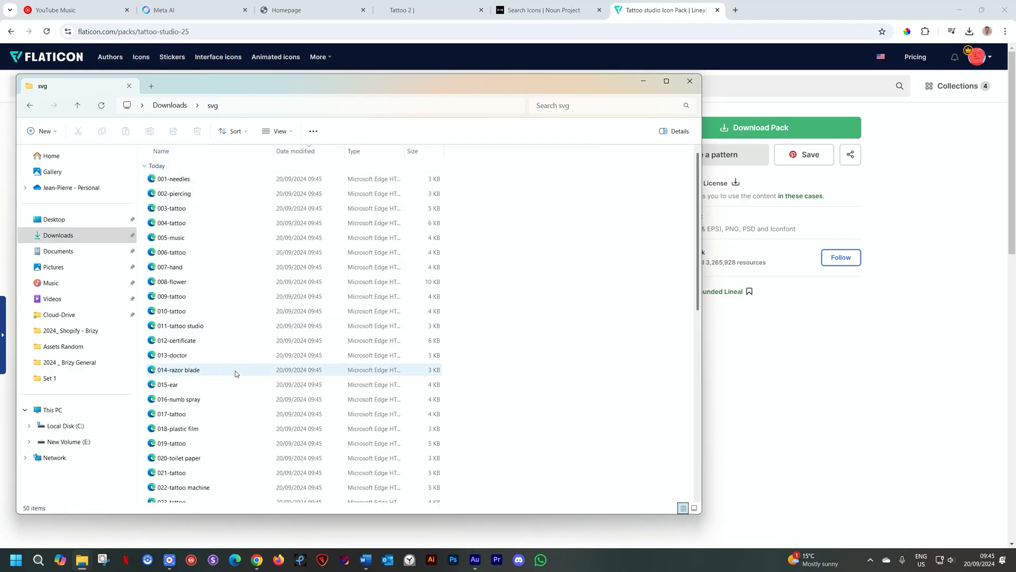
pyautogui.click(695, 508)
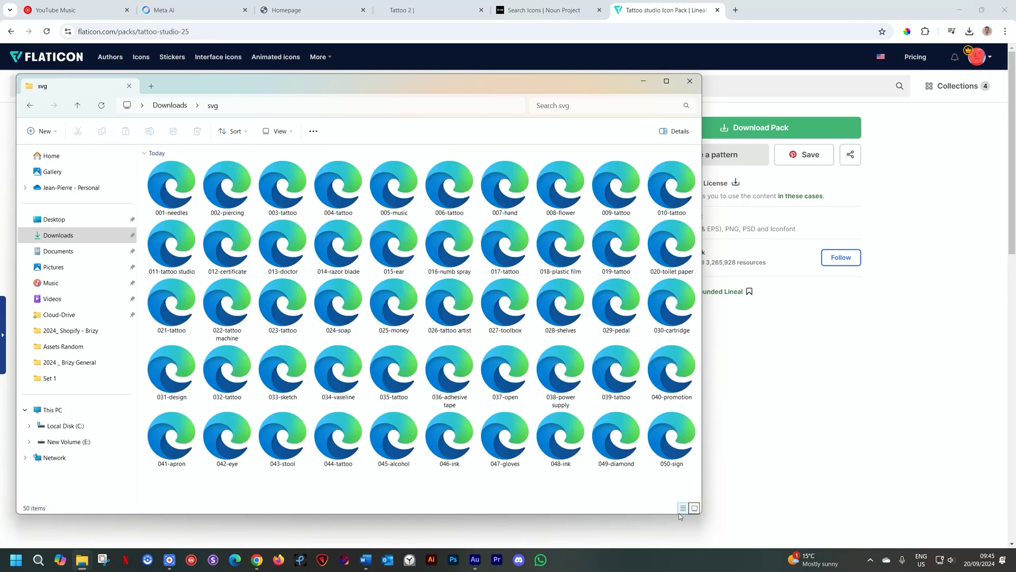
pyautogui.click(682, 508)
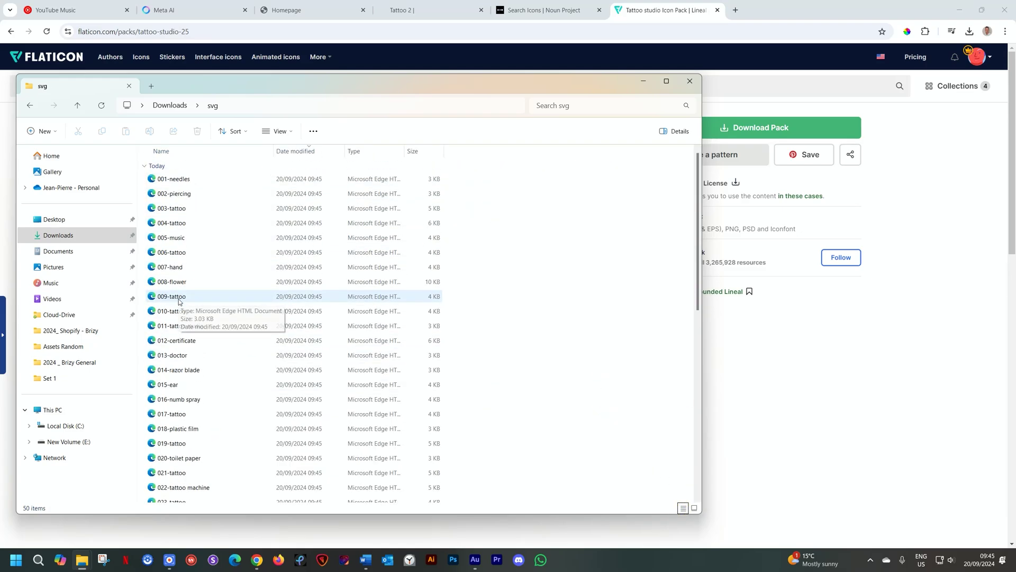
pyautogui.click(286, 10)
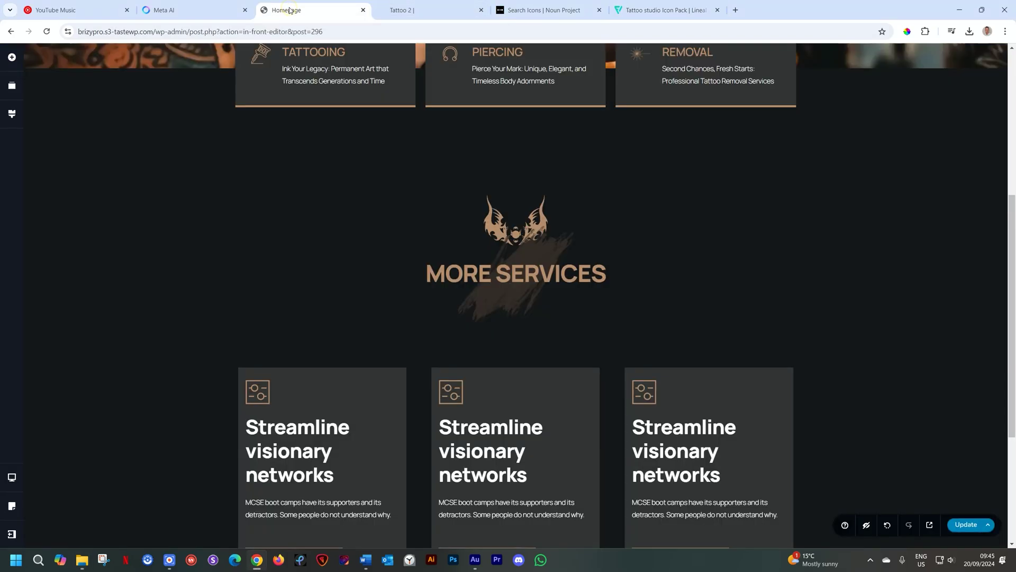
# - Select the first service card's icon and start a Custom icon upload
pyautogui.scroll(-2, 311, 270)
pyautogui.scroll(-2, 311, 271)
pyautogui.click(256, 175)
pyautogui.click(112, 173)
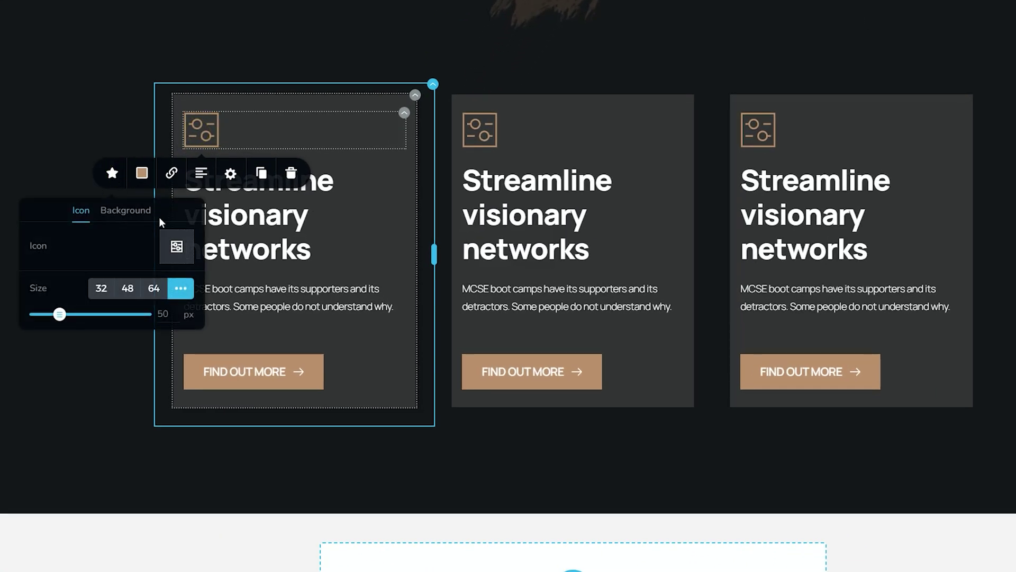
pyautogui.click(177, 247)
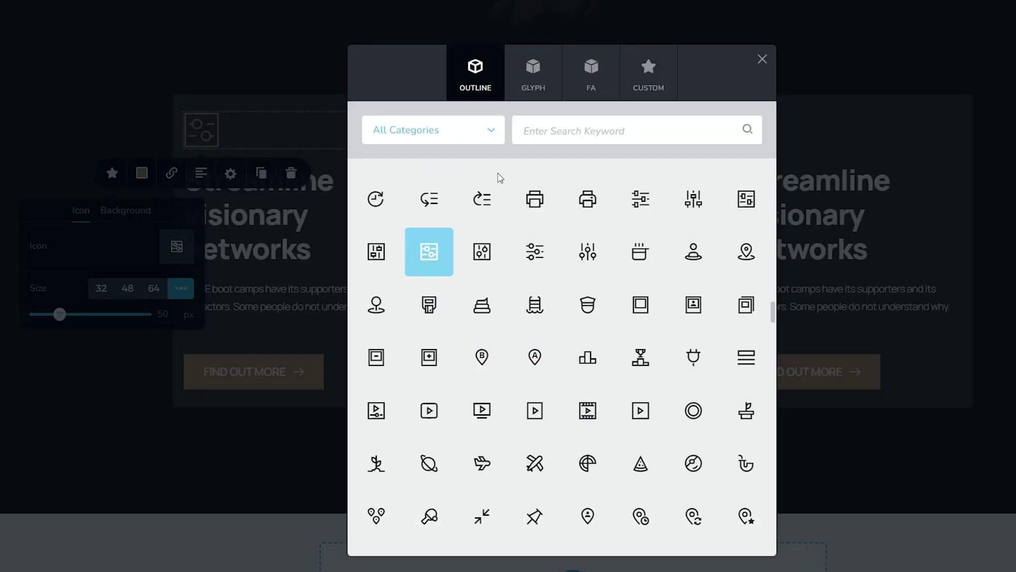
pyautogui.click(653, 75)
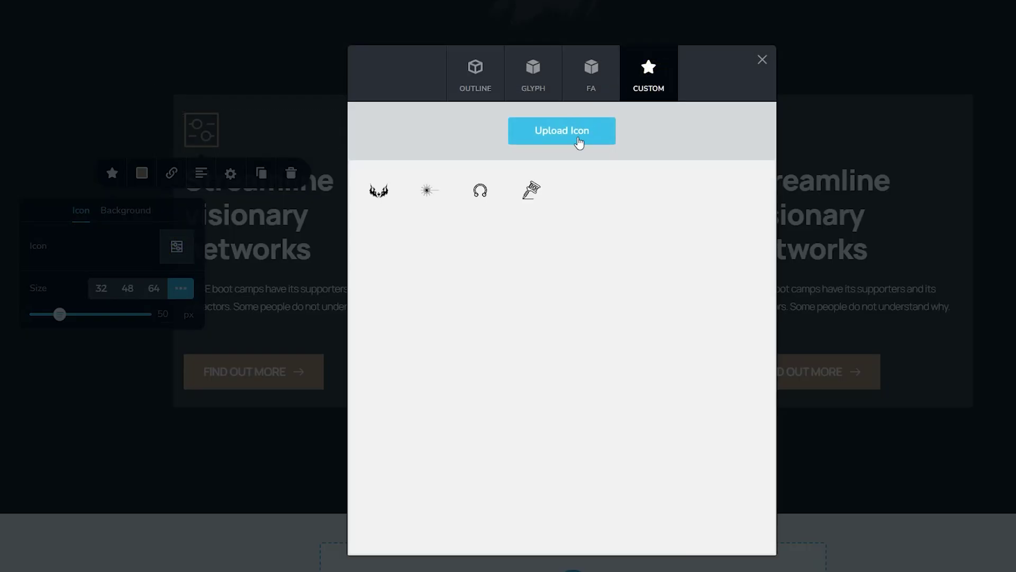
pyautogui.click(580, 136)
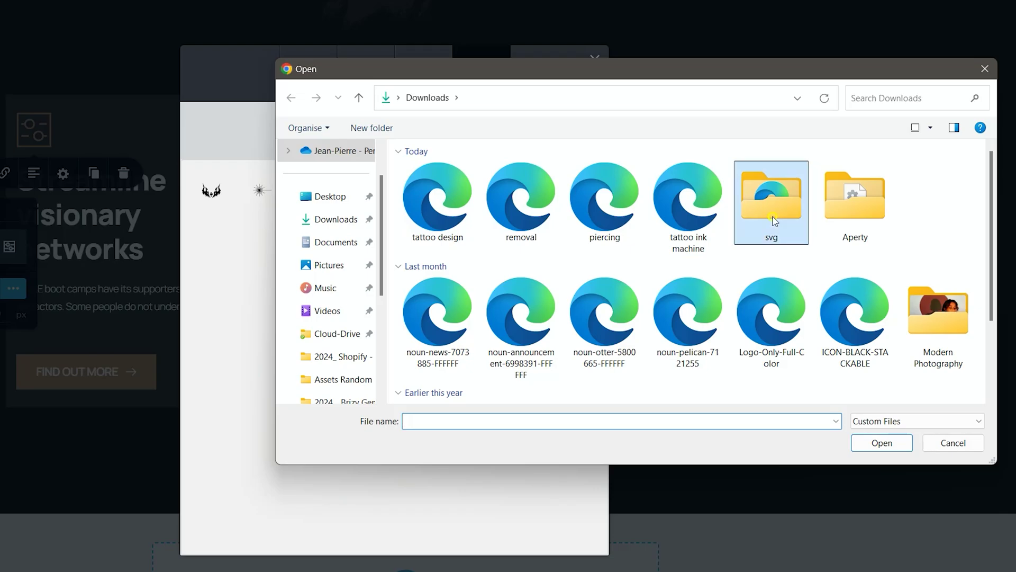
# - Upload SVGs 001-needles through 010-tattoo and apply the first one to the card
pyautogui.doubleClick(939, 197)
pyautogui.click(449, 188)
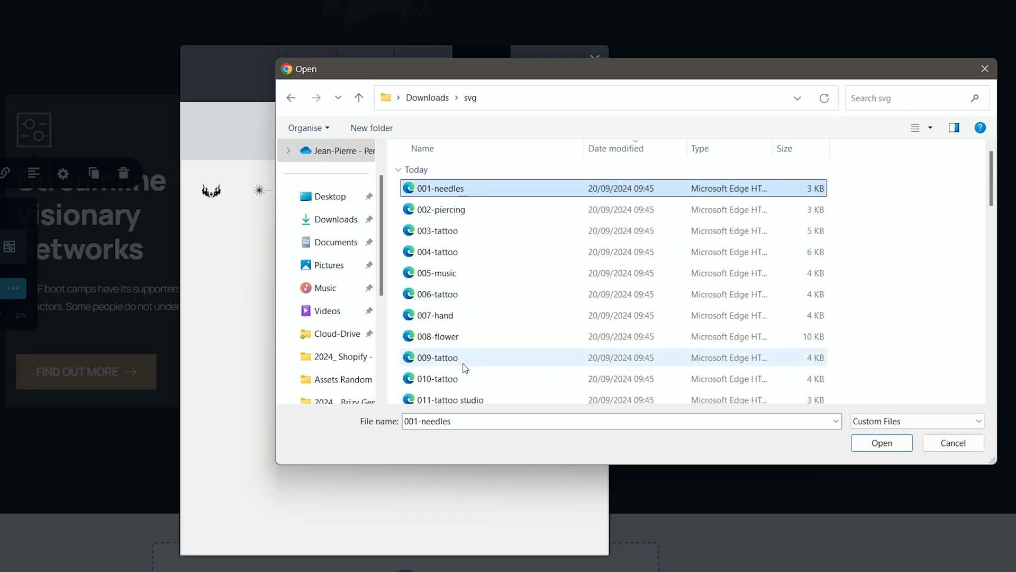
pyautogui.keyDown('shift'); pyautogui.click(460, 380); pyautogui.keyUp('shift')
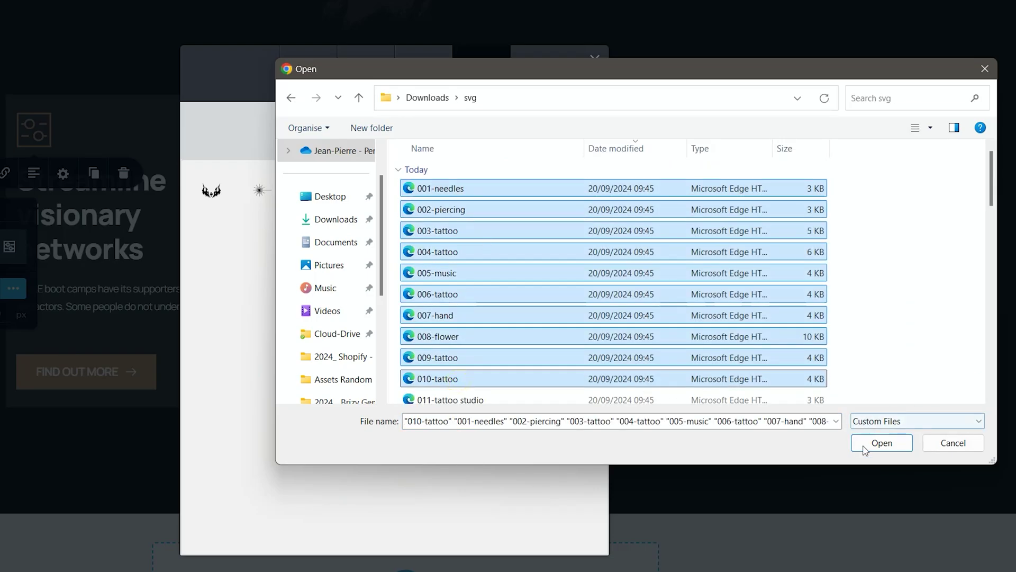
pyautogui.click(879, 442)
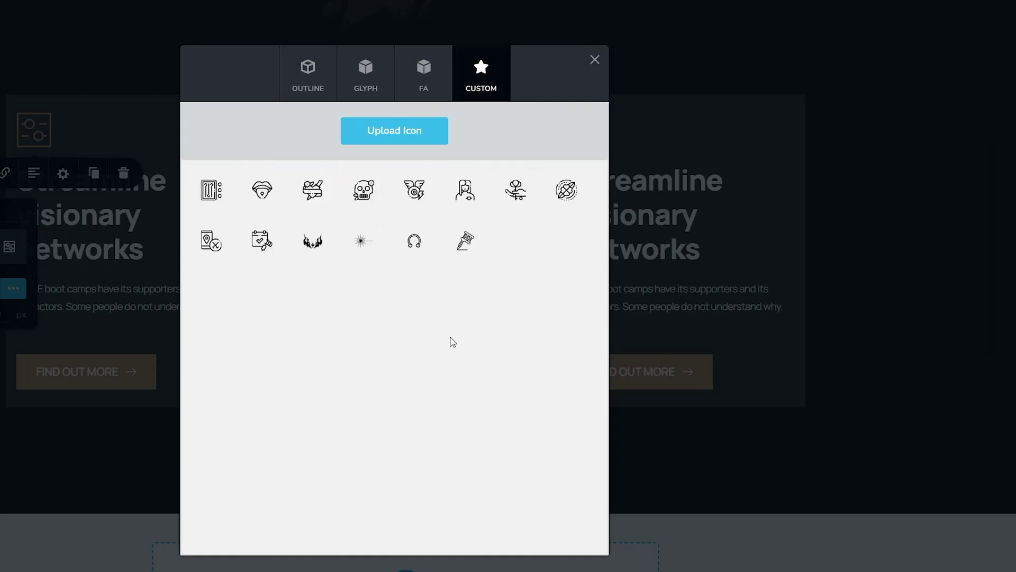
pyautogui.click(210, 189)
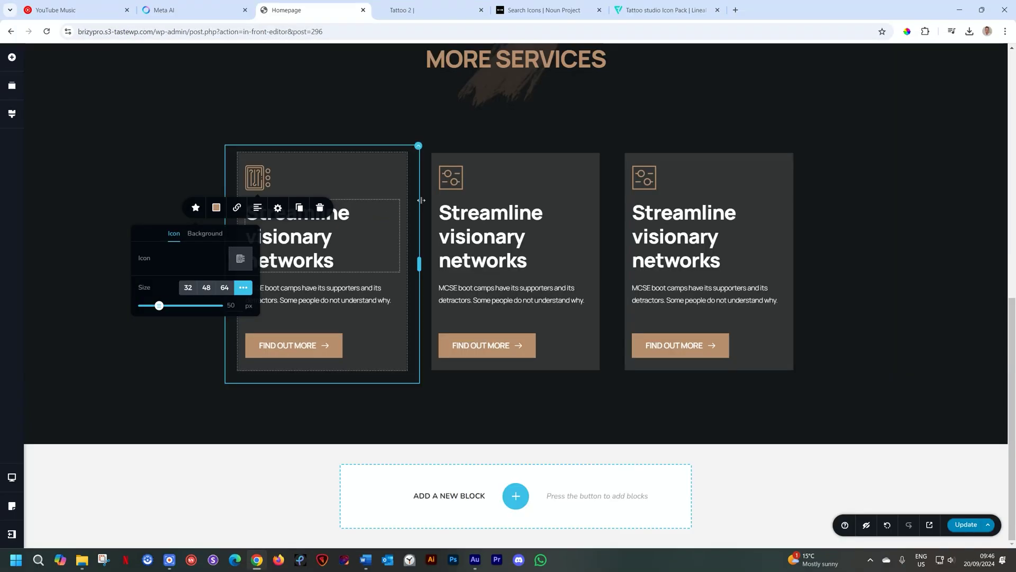
# - Set the middle More Services card's icon to the custom skull icon
pyautogui.click(450, 177)
pyautogui.click(389, 207)
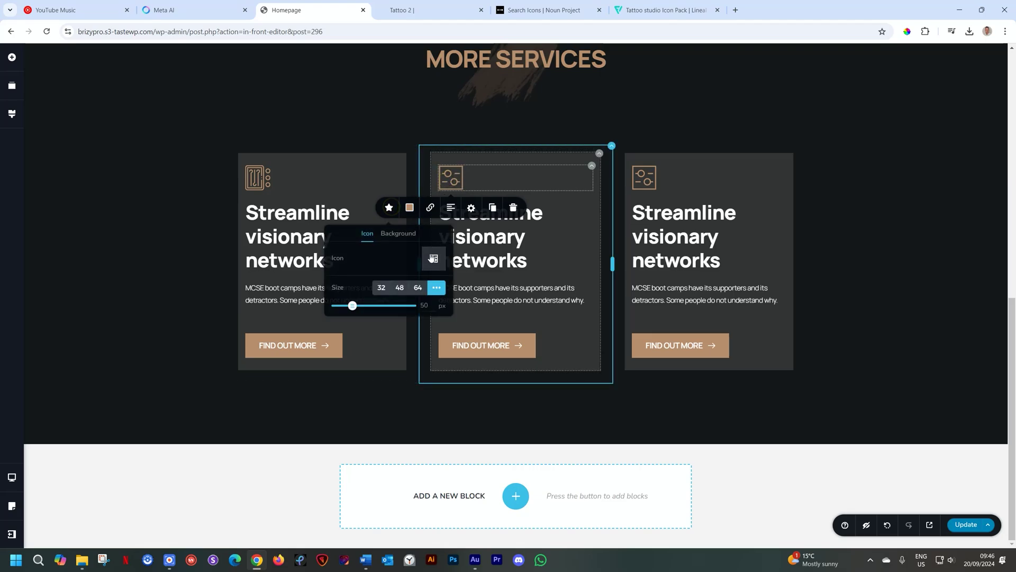
pyautogui.click(433, 258)
pyautogui.click(568, 138)
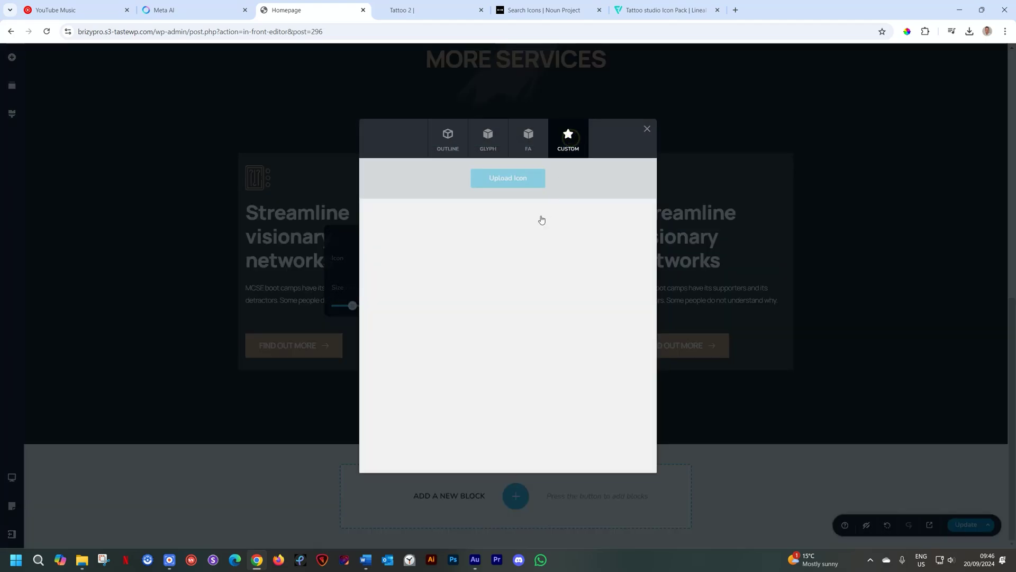
pyautogui.click(416, 256)
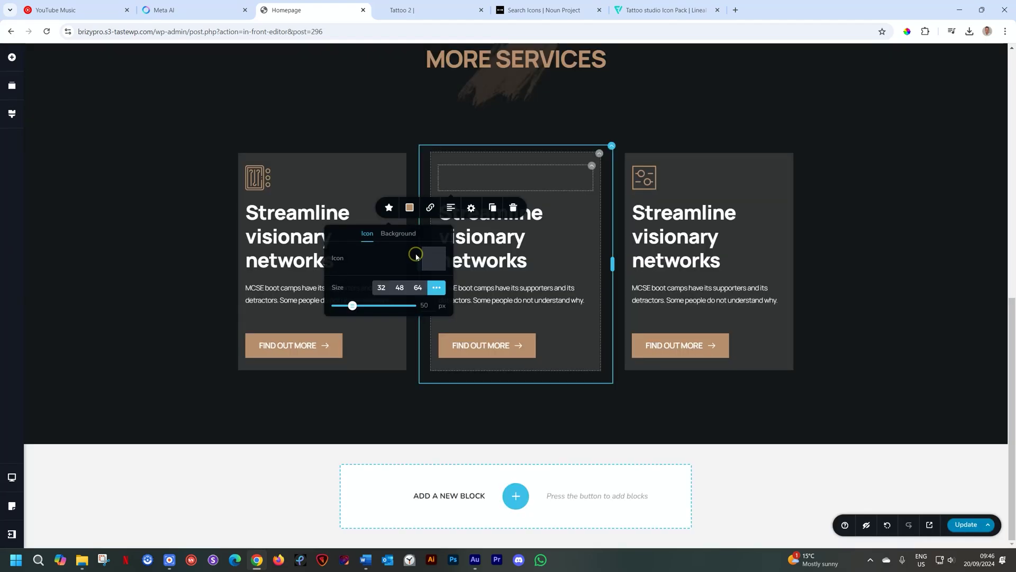
# - Set the right card's icon to the custom hand-holding-a-flower icon
pyautogui.click(644, 177)
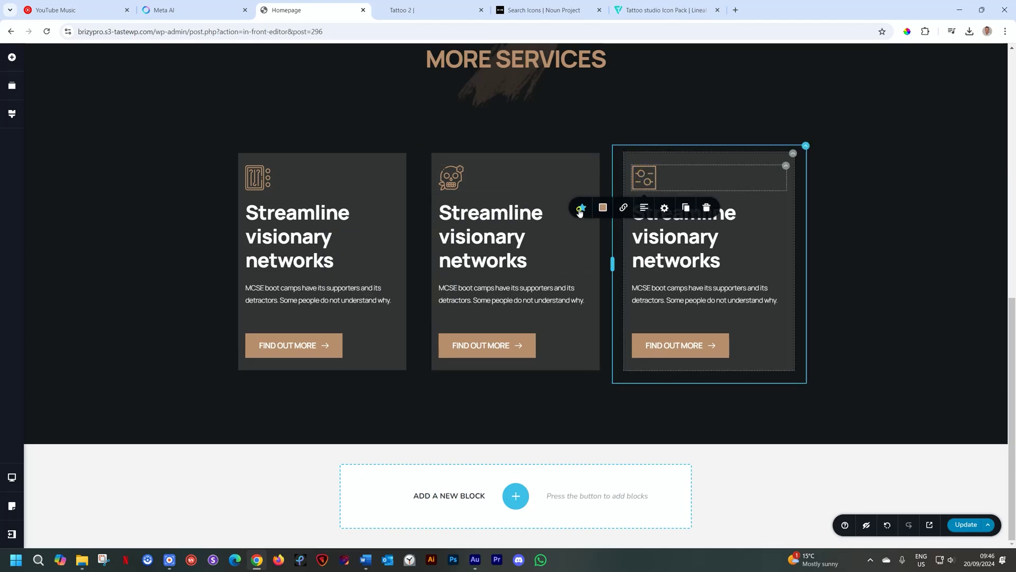
pyautogui.click(580, 208)
pyautogui.click(631, 256)
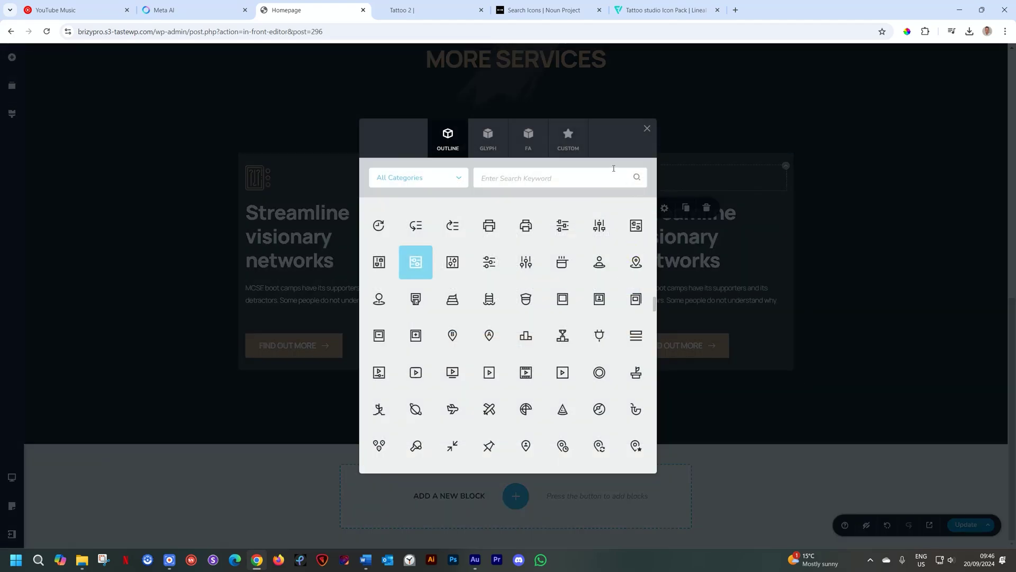
pyautogui.click(568, 138)
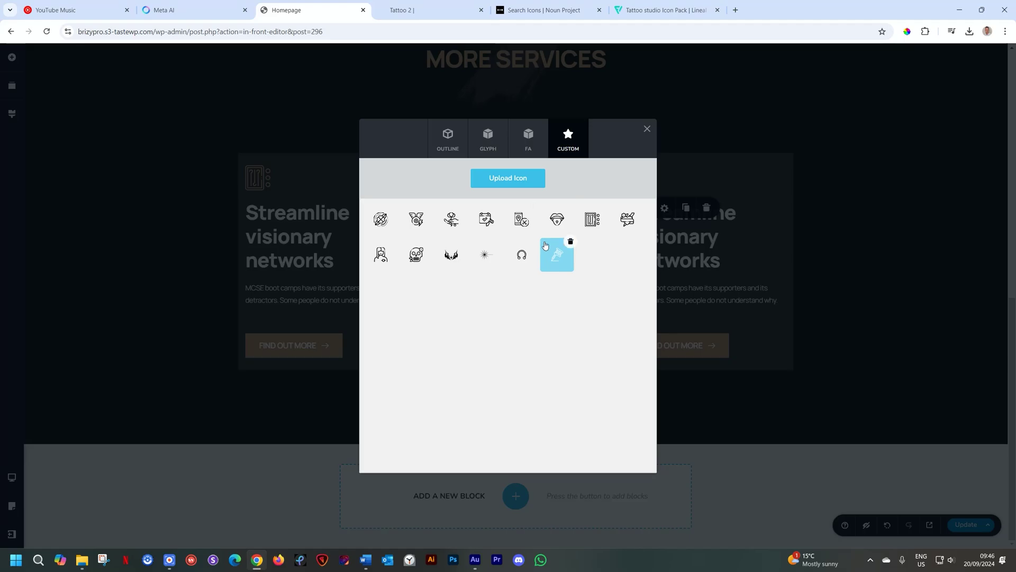
pyautogui.click(451, 219)
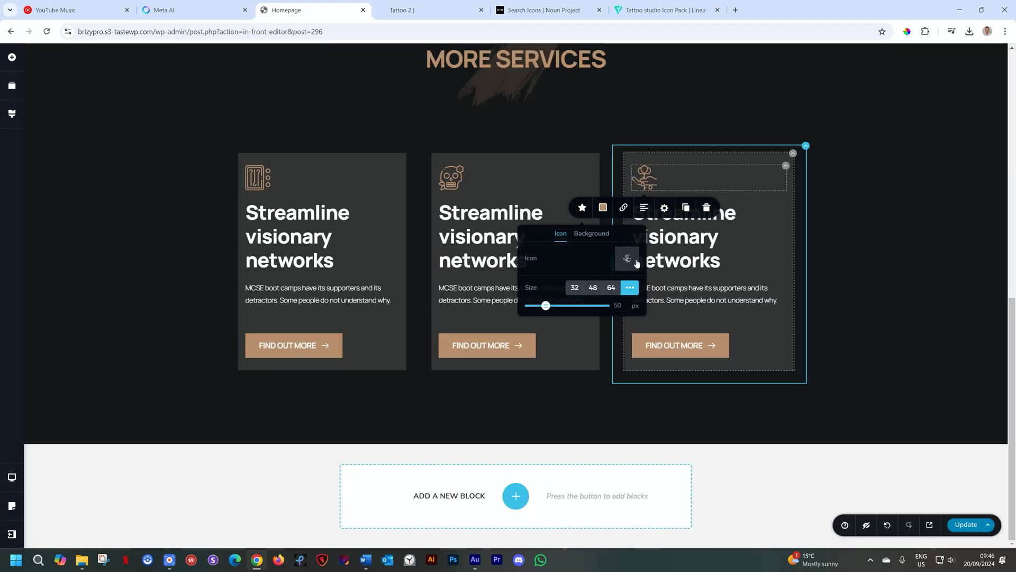
# - Delete the unwanted calendar icon and the first custom icon from the custom icon library
pyautogui.click(637, 263)
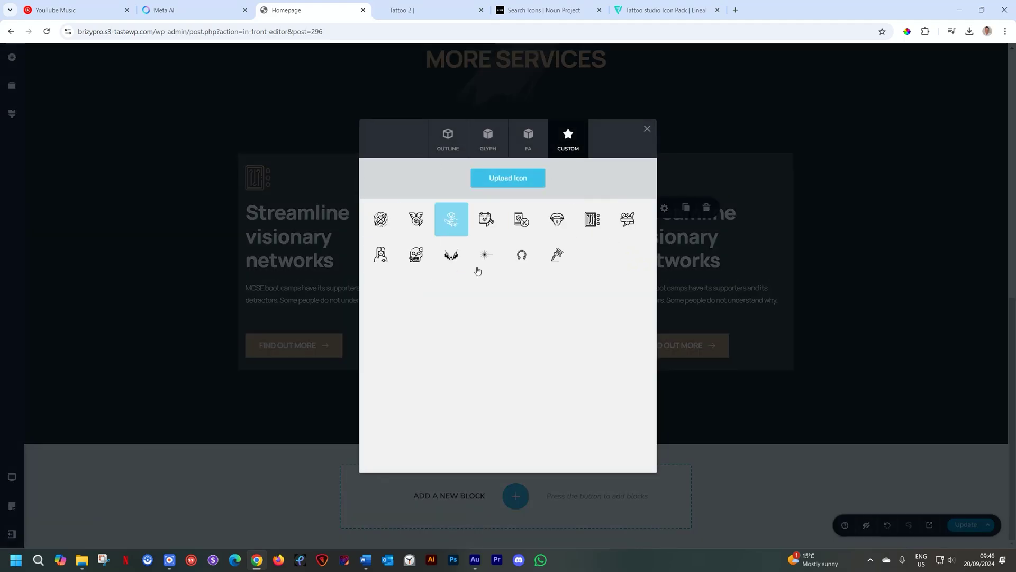
pyautogui.click(499, 206)
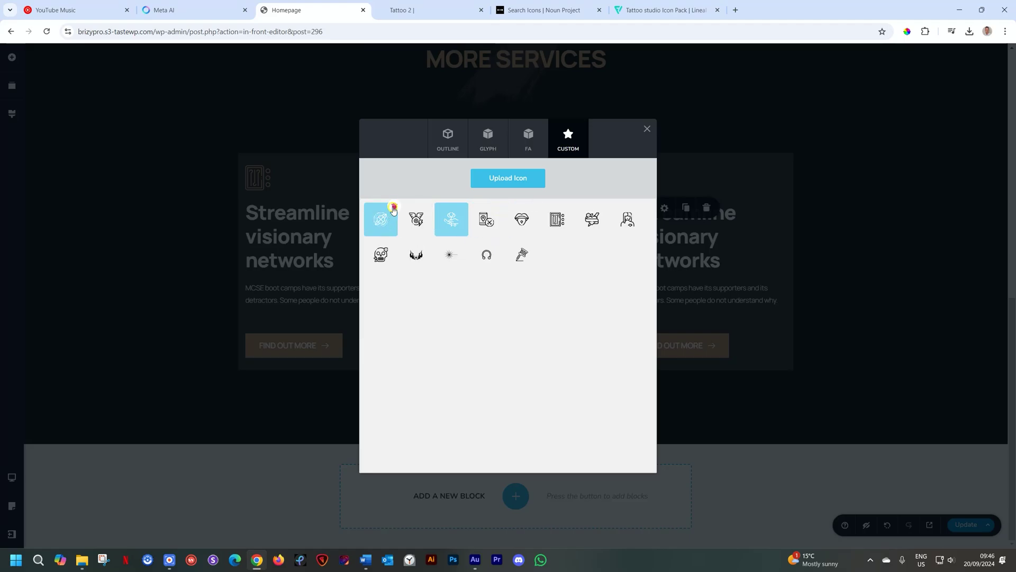
pyautogui.click(394, 208)
pyautogui.click(834, 189)
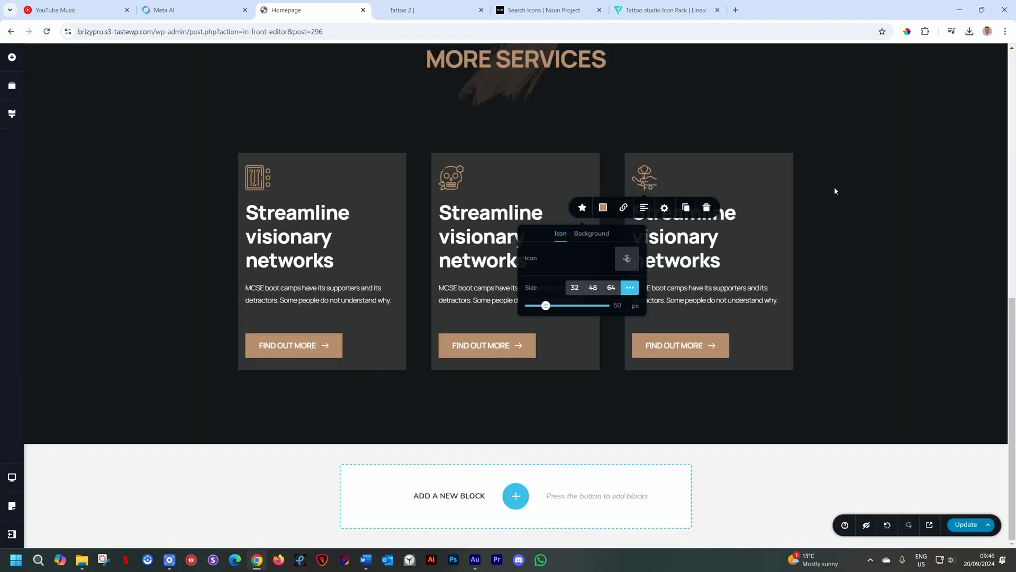